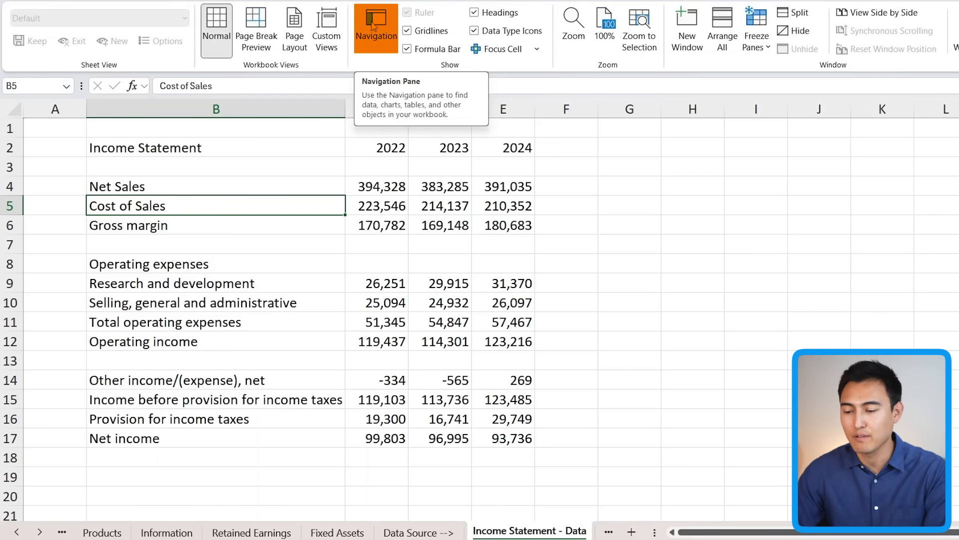
Show the workbook's Navigation pane, collapse the Income Statement - Data entry in it and go to the Welcome sheet
click(372, 26)
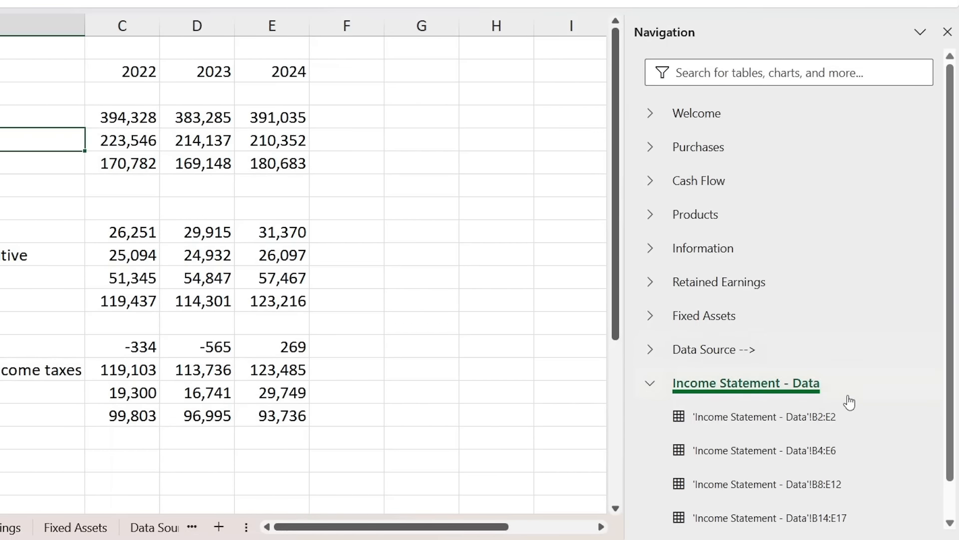
click(650, 383)
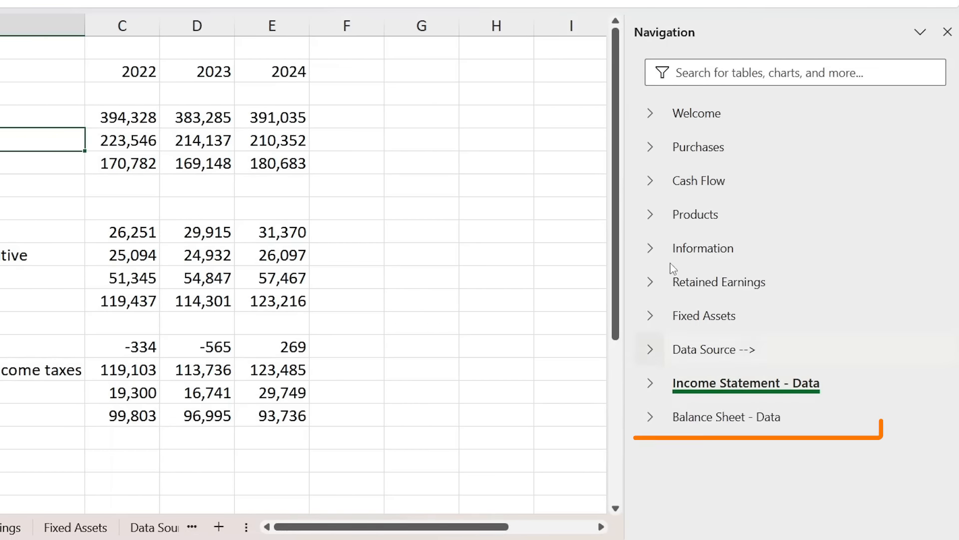
click(701, 119)
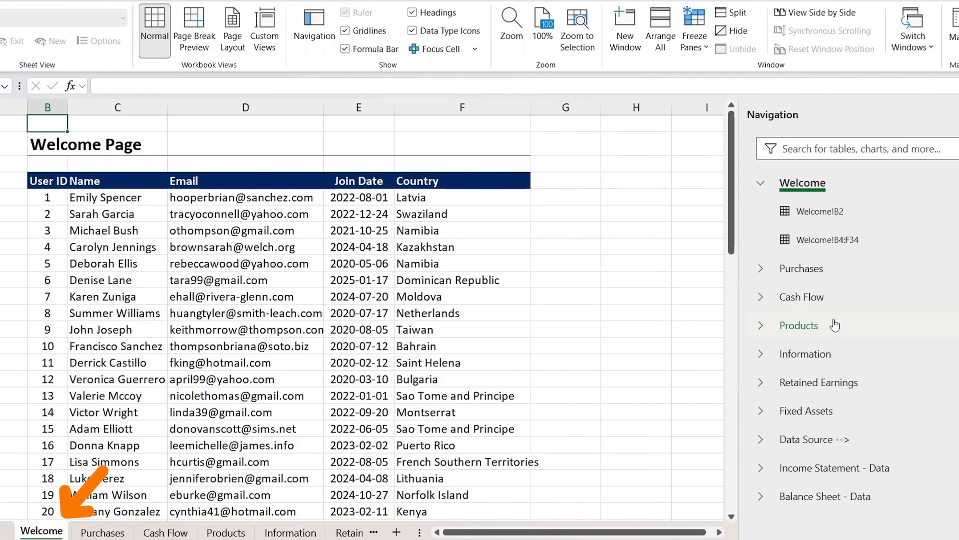
Go to the Products sheet through the Navigation pane, visiting cell B2 and selecting the range B4:F34
click(789, 323)
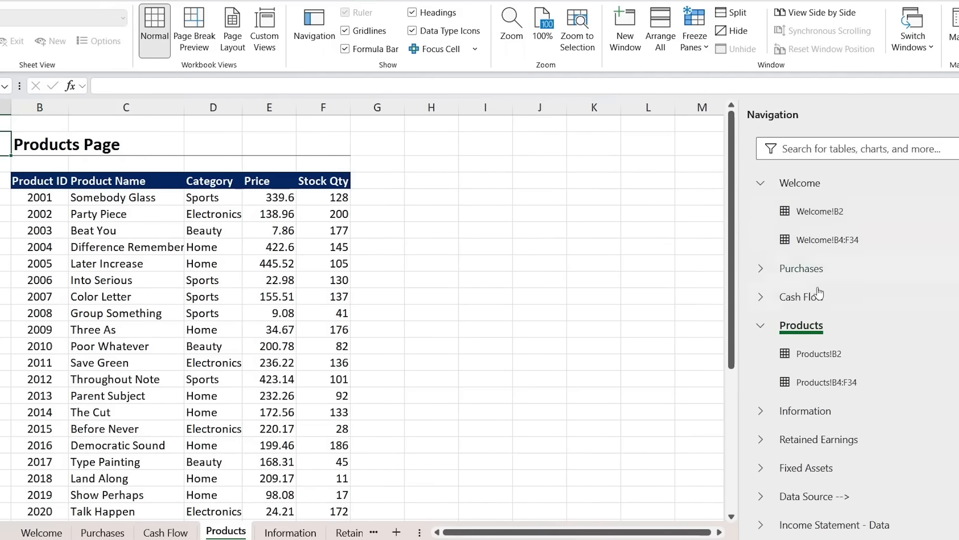
click(833, 353)
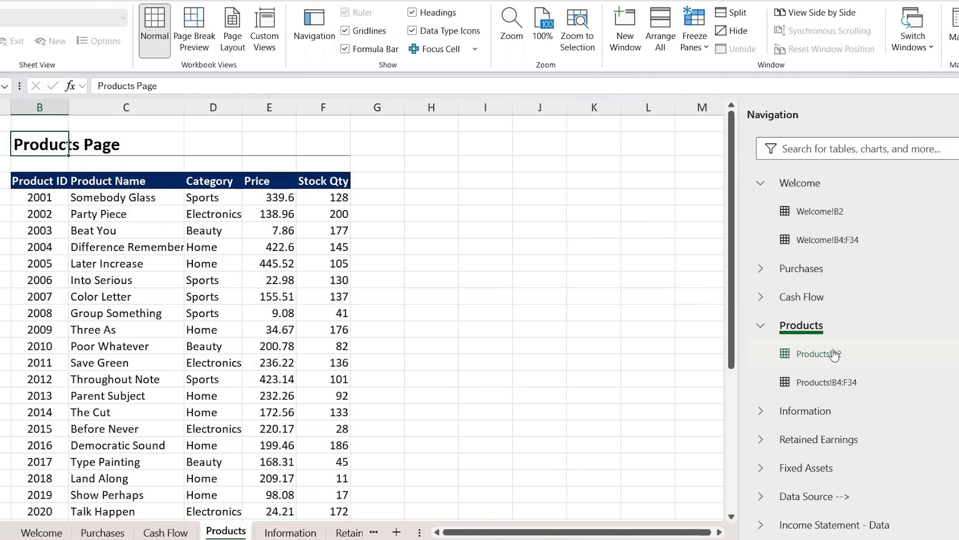
click(828, 384)
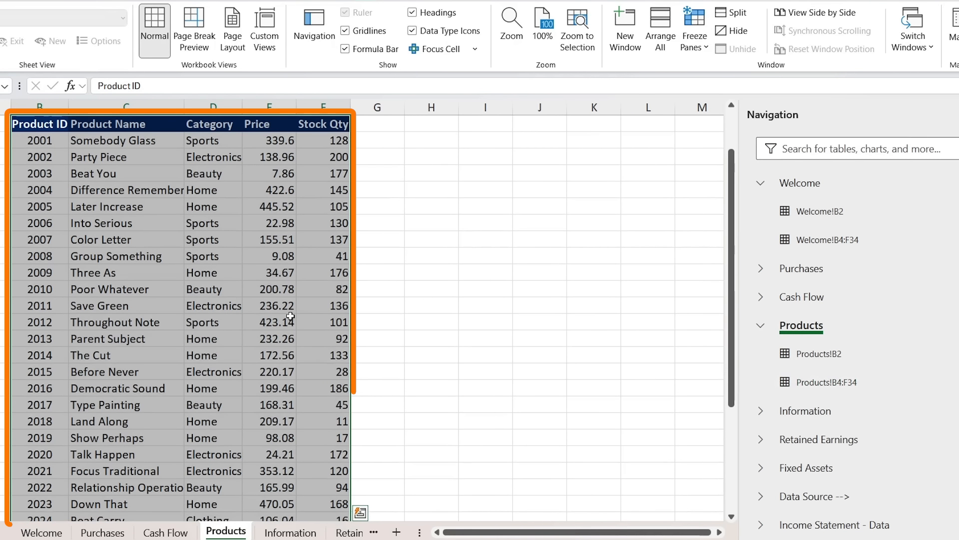
Search the Navigation pane for "cash" and go to the Cash Flow sheet
click(823, 148)
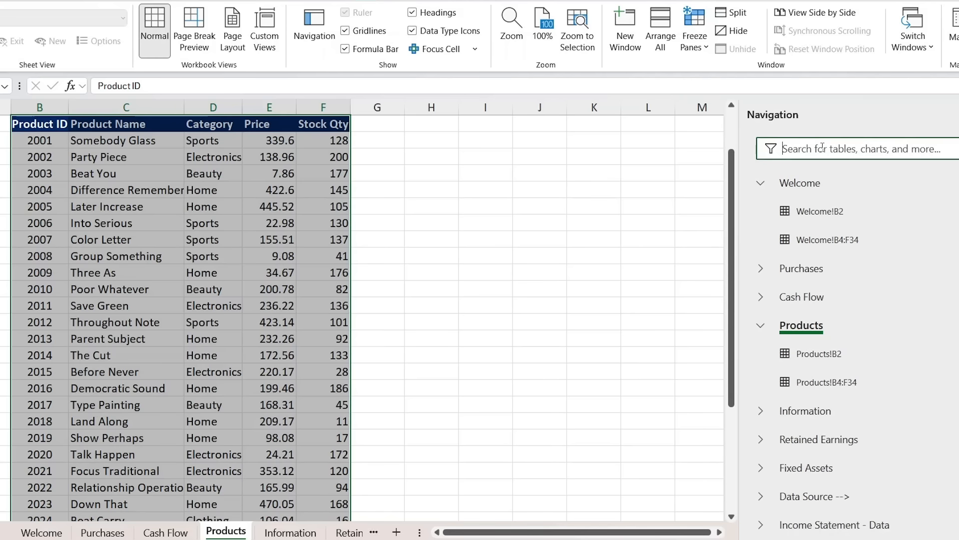
text(cash)
click(813, 183)
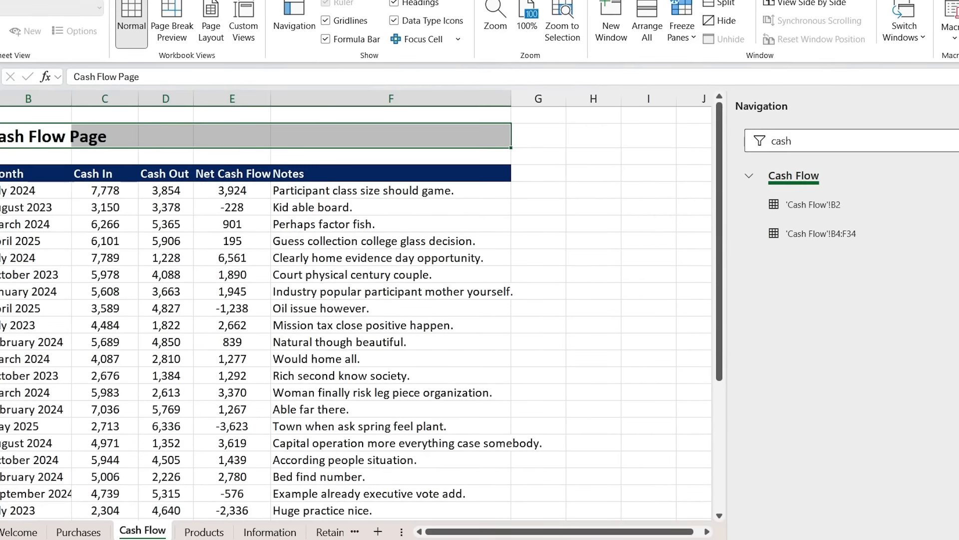
click(933, 72)
right_click(696, 121)
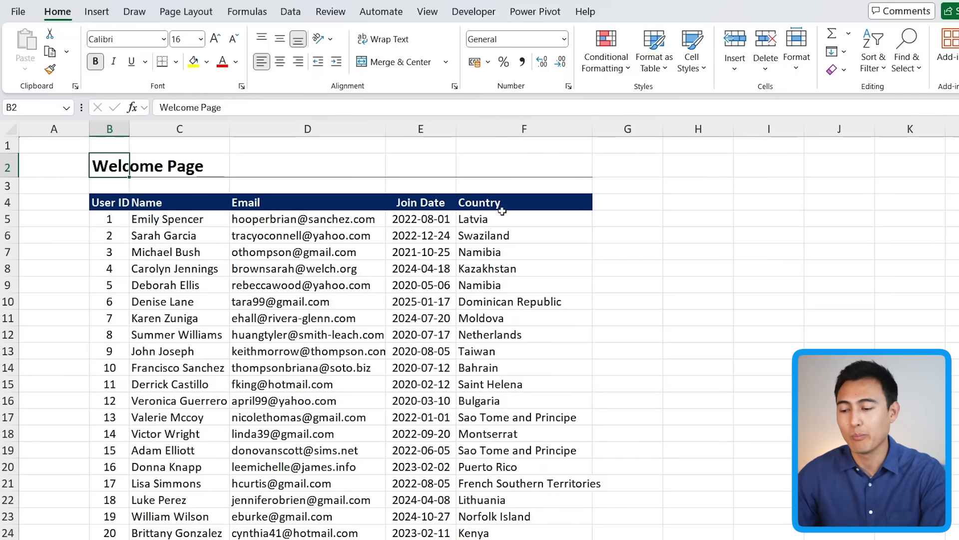
Examine the page list in C5:C9 of the TOC sheet and compare it with the Welcome and Purchases sheets
click(427, 11)
click(375, 47)
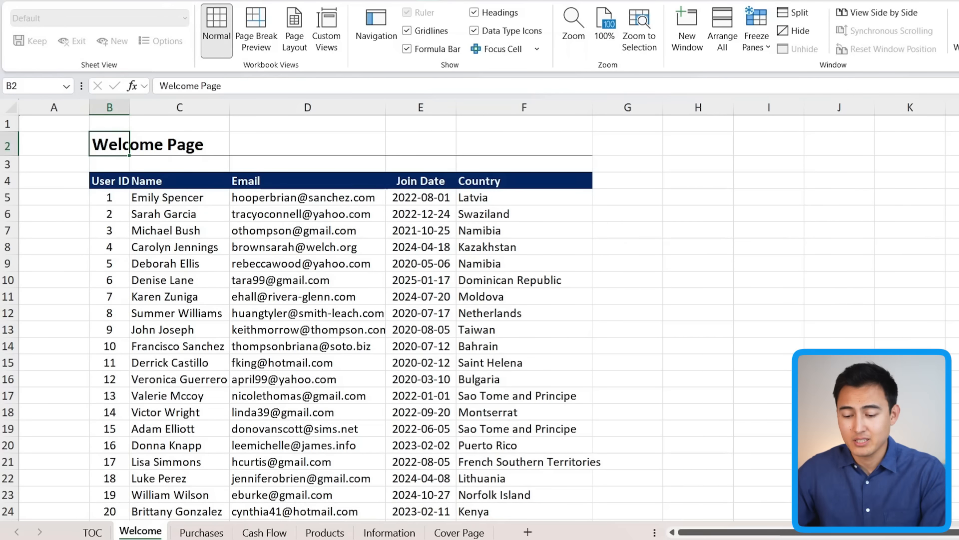
click(95, 533)
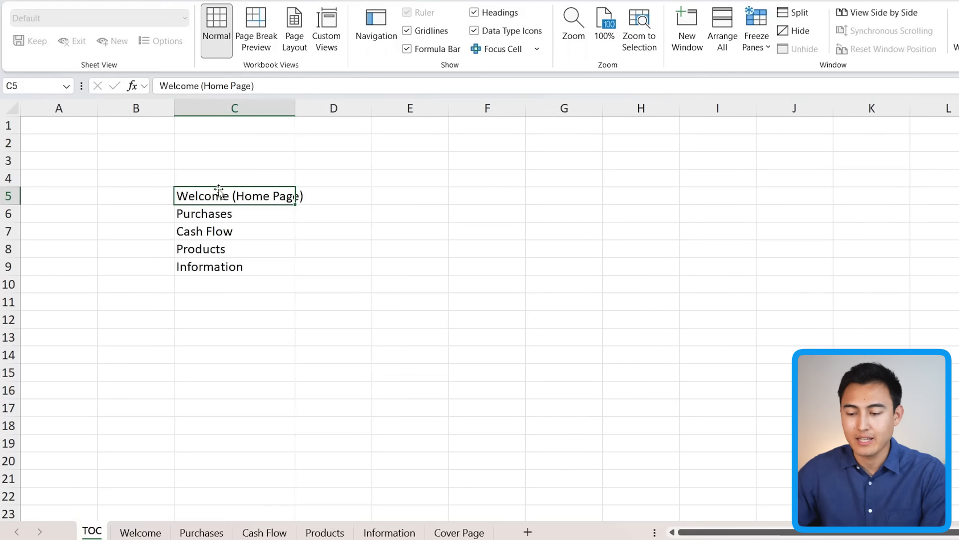
drag(219, 197, 219, 267)
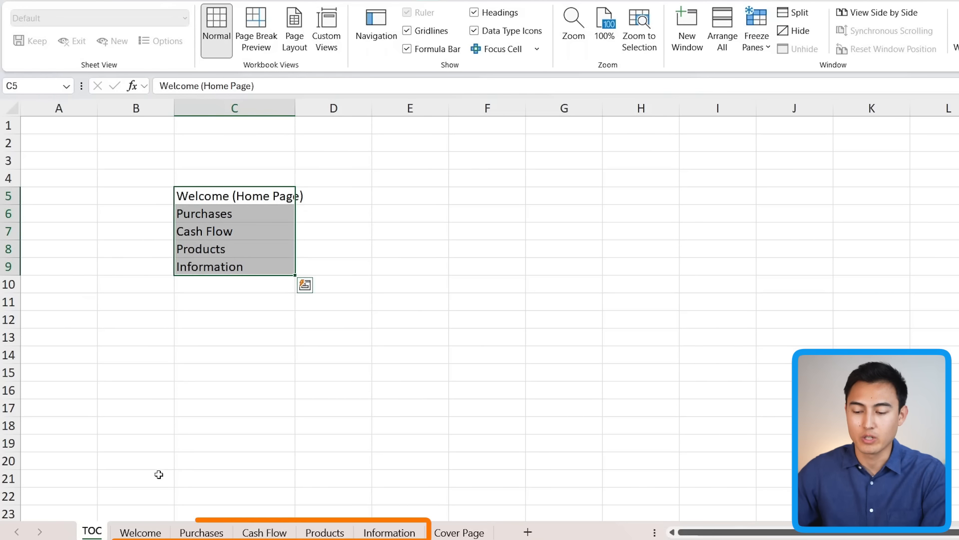
click(149, 534)
click(205, 532)
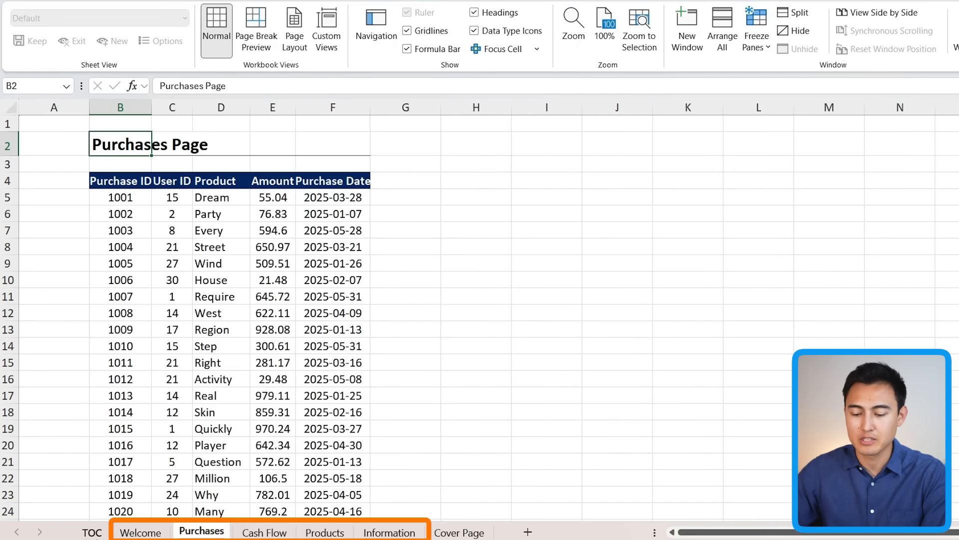
click(92, 532)
key(Down)
key(Up)
key(Up)
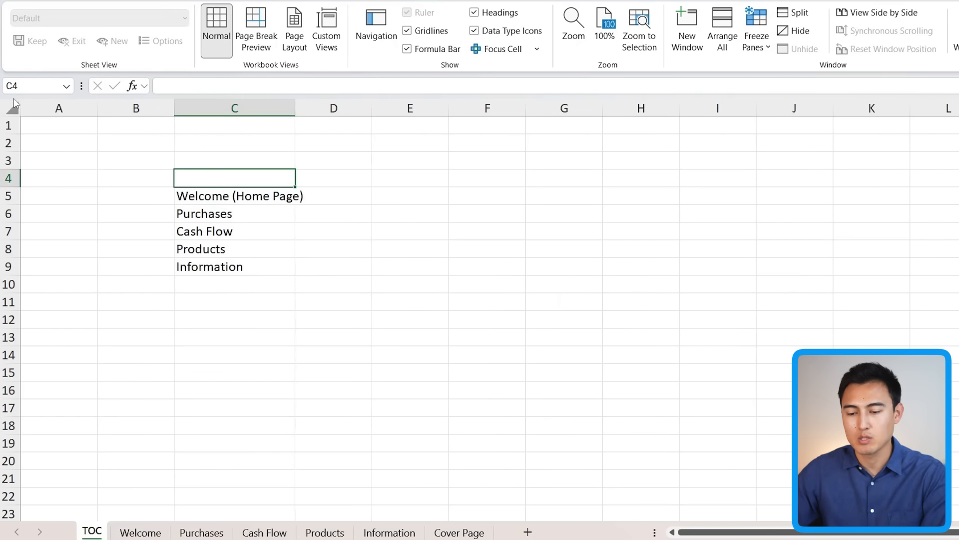
Fill the entire TOC sheet with the recently used dark navy blue
click(15, 113)
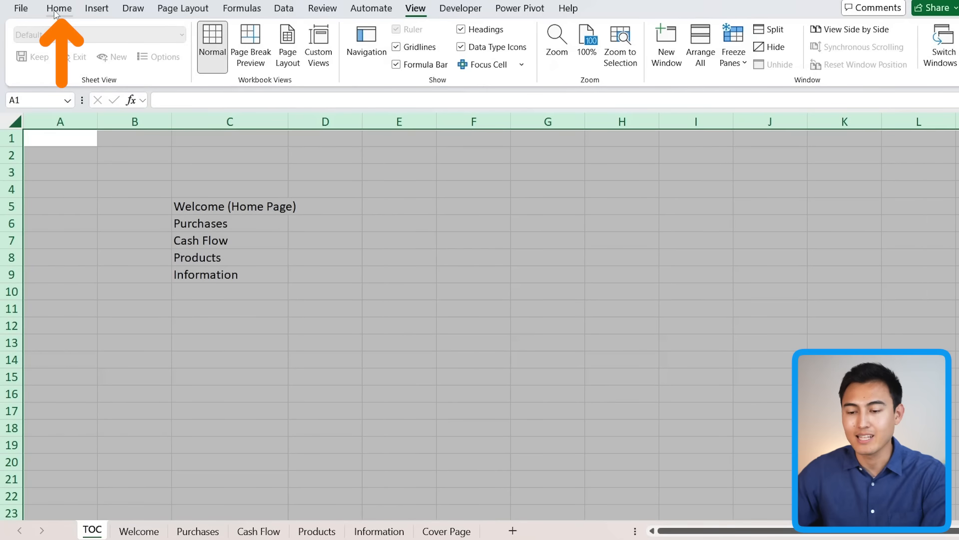
click(57, 9)
click(204, 56)
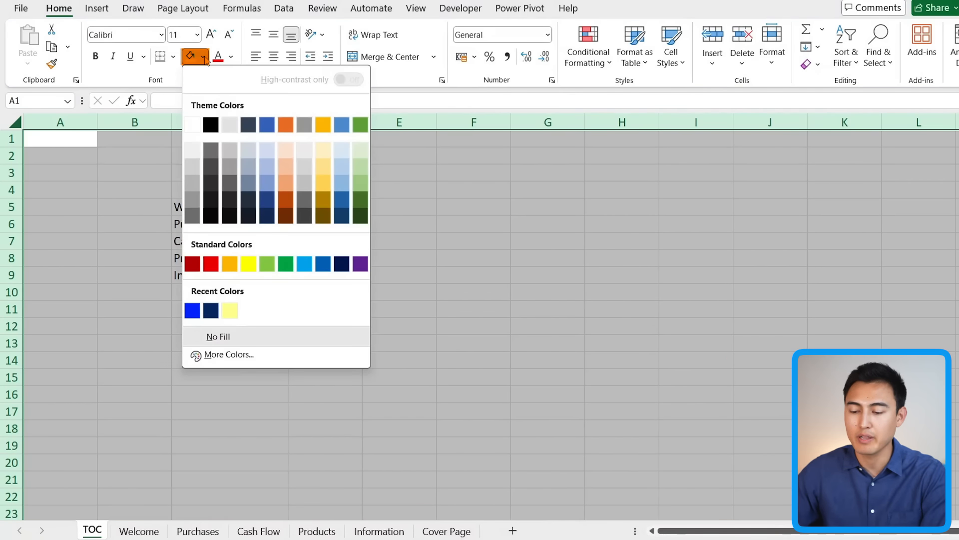
click(211, 311)
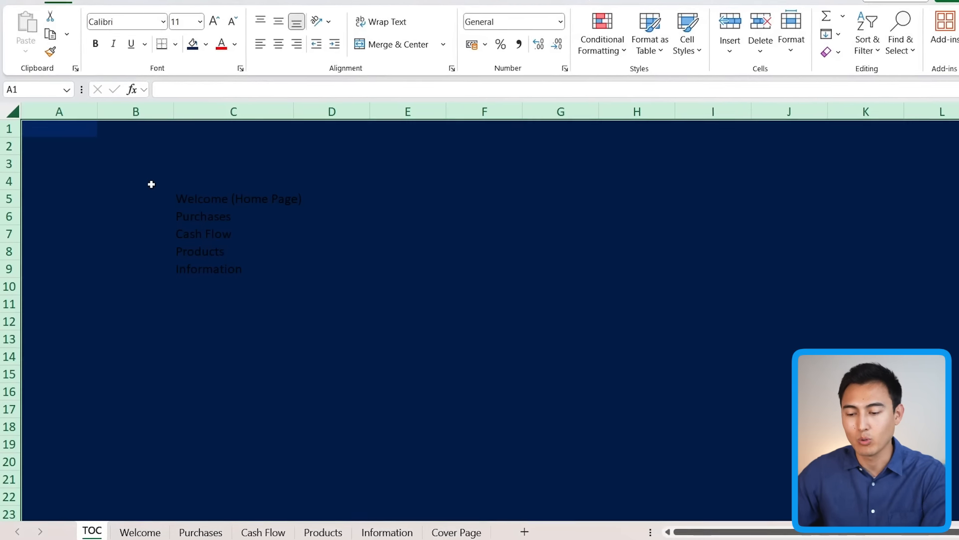
Fill the block B3:E10 around the page list on the TOC sheet with white
click(148, 191)
key(Up)
key(shift+Down)
key(shift+Down)
key(shift+Down)
key(shift+Down)
key(shift+Down)
key(shift+Down)
key(shift+Down)
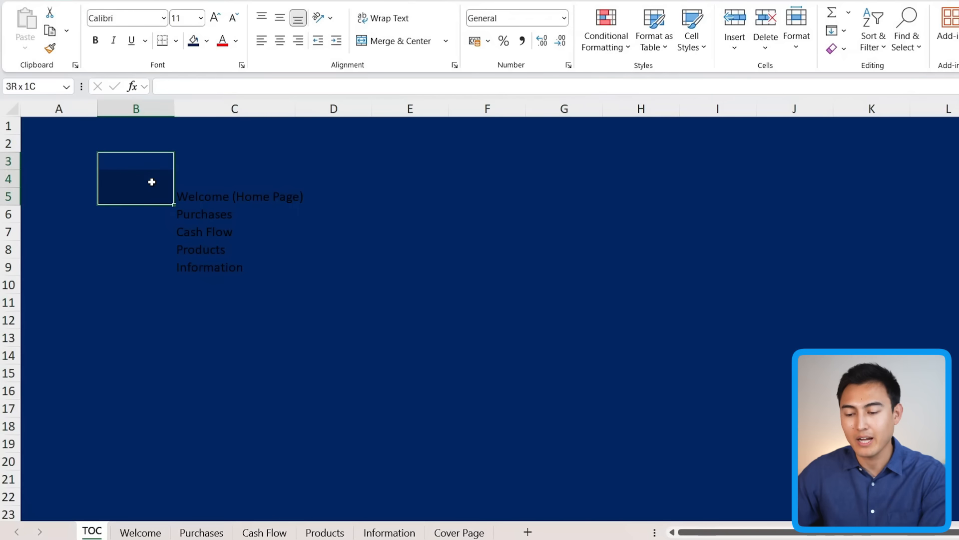
key(shift+Right)
key(shift+Right)
key(shift+Right)
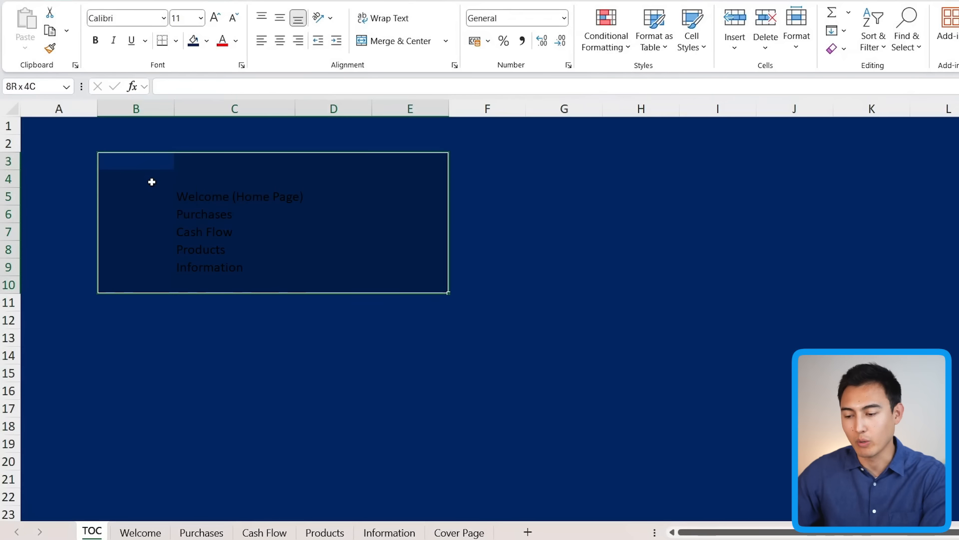
click(207, 41)
click(196, 108)
Enter the title "Excel File 2025" in cell C3 above the page list
key(Right)
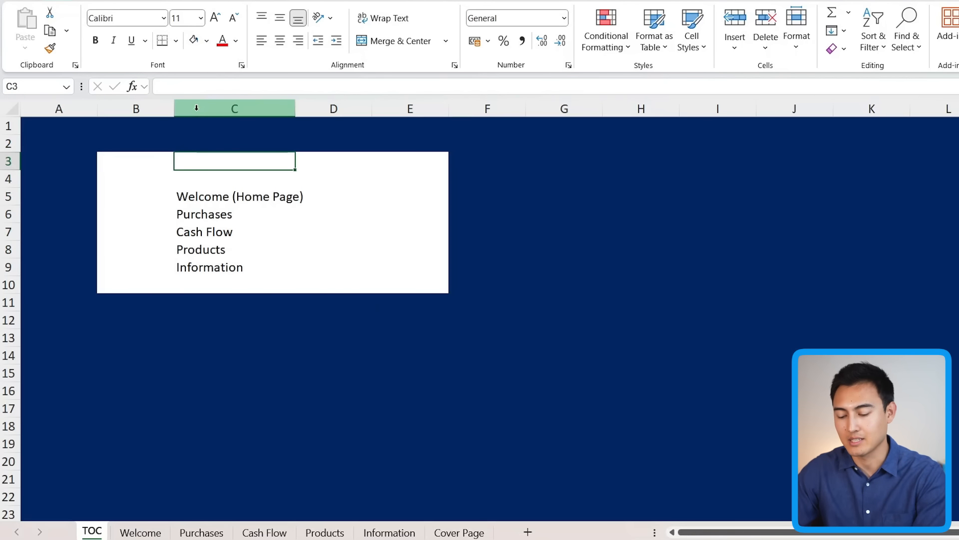
text(Excel File 202)
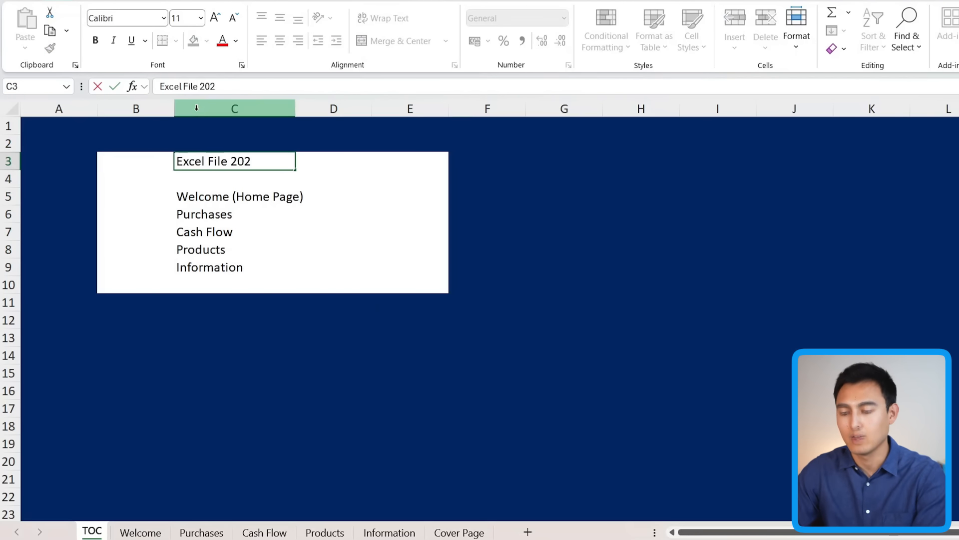
text(5)
key(Return)
key(Up)
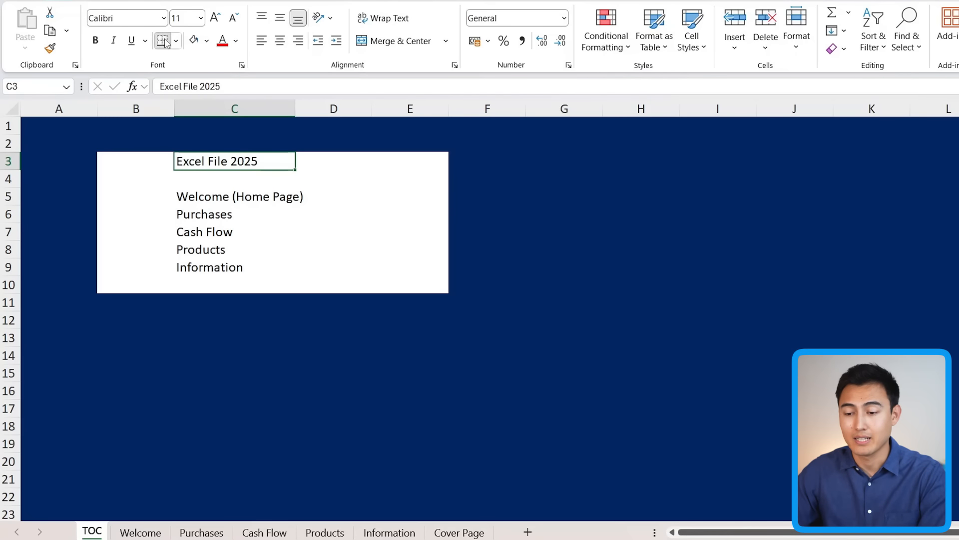
Enlarge the title in C3 to 18 pt and make it bold
click(215, 18)
click(214, 18)
click(214, 18)
click(215, 18)
key(ctrl+b)
Add a bottom border under the title across C3:D3
key(shift+Right)
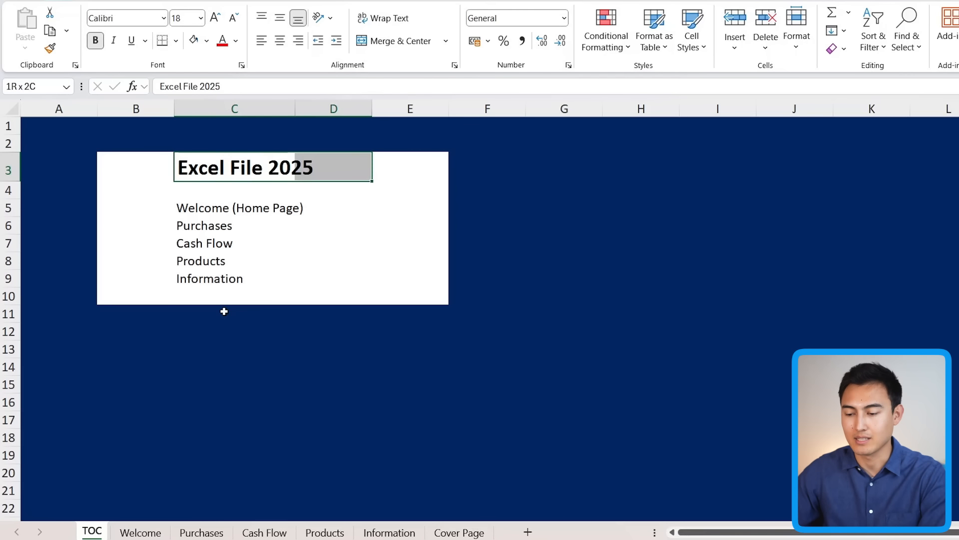
click(162, 40)
key(Down)
key(Down)
key(Down)
key(Down)
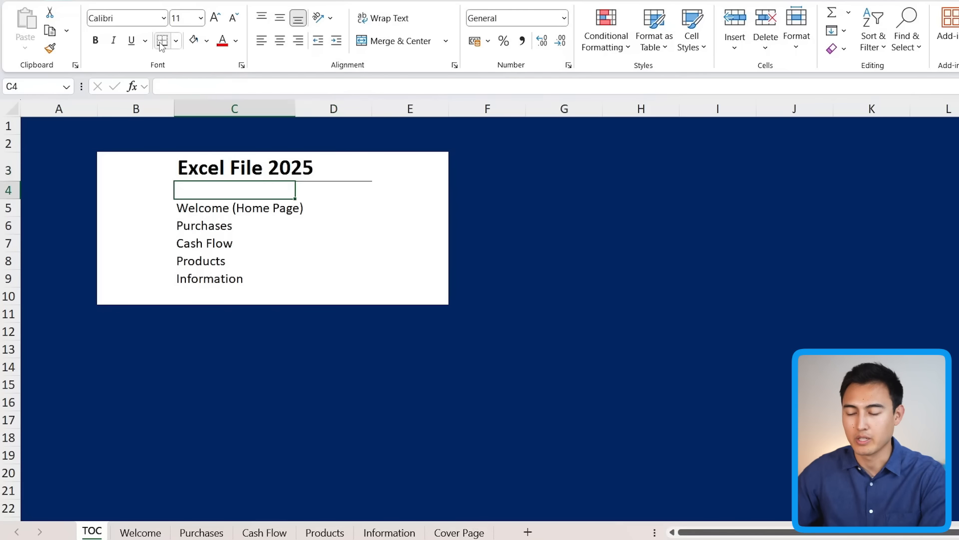
key(Up)
key(Up)
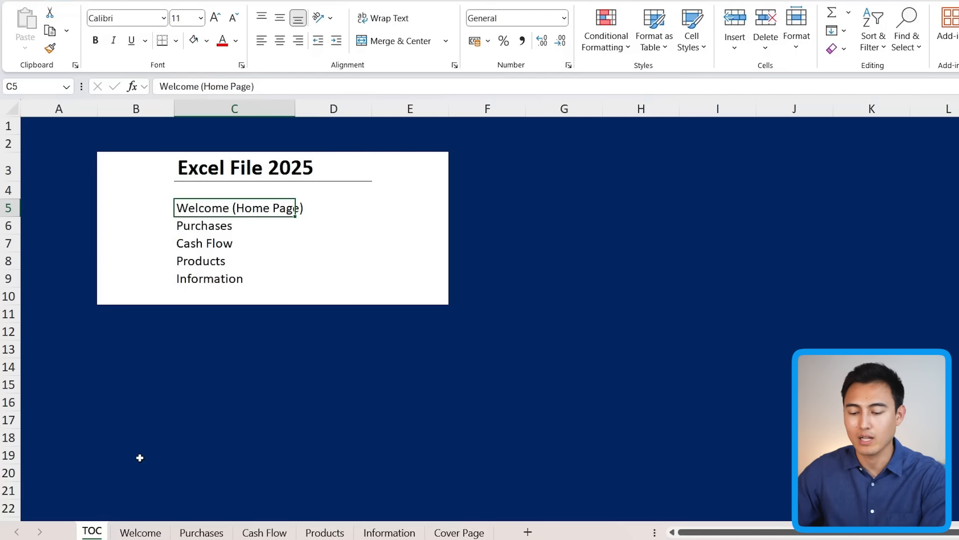
Check the Welcome sheet, then hyperlink the "Welcome (Home Page)" entry in C5 of TOC to cell A1 of the Welcome sheet
click(140, 533)
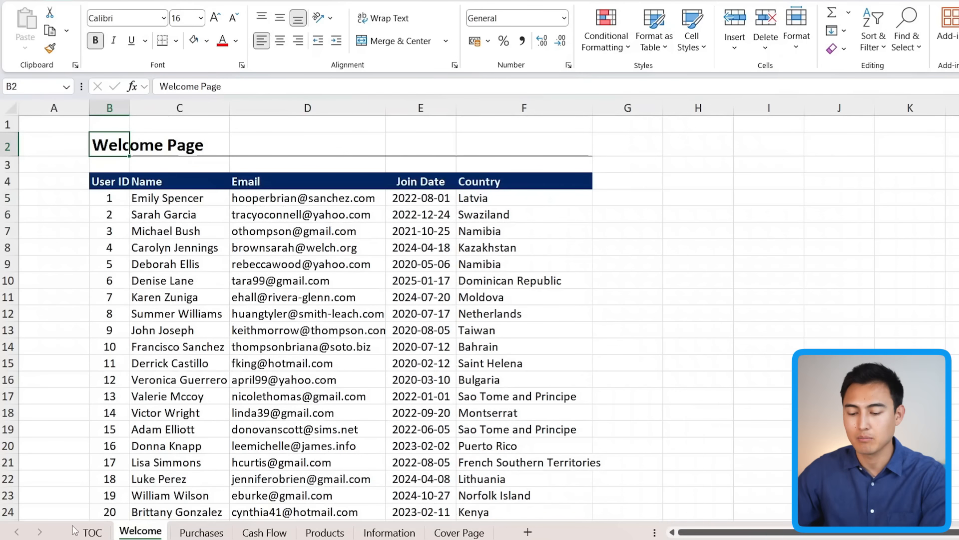
click(91, 532)
click(190, 223)
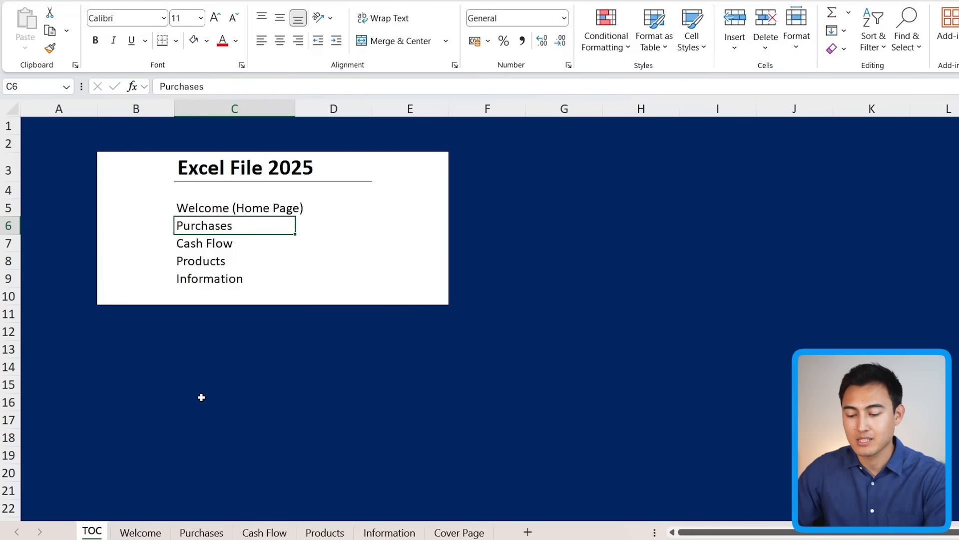
key(Up)
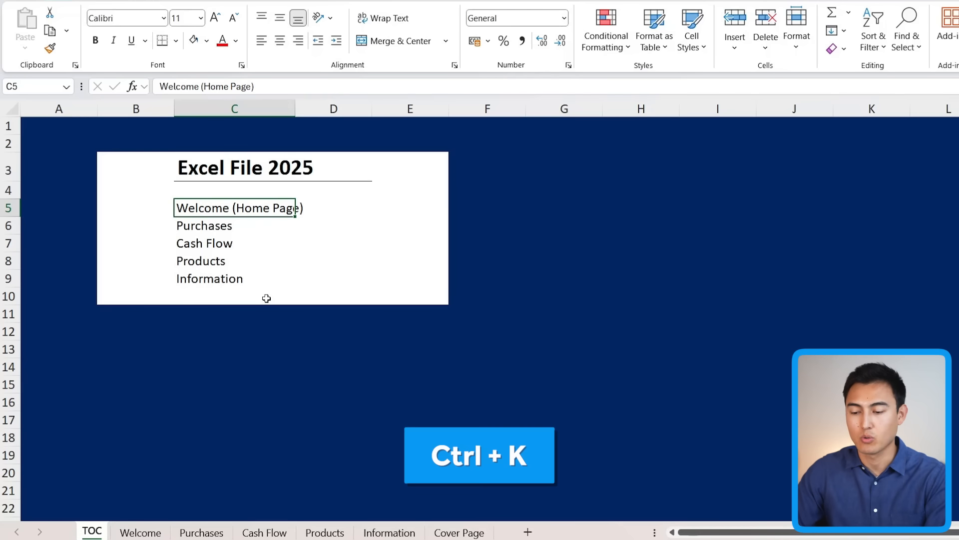
key(ctrl+k)
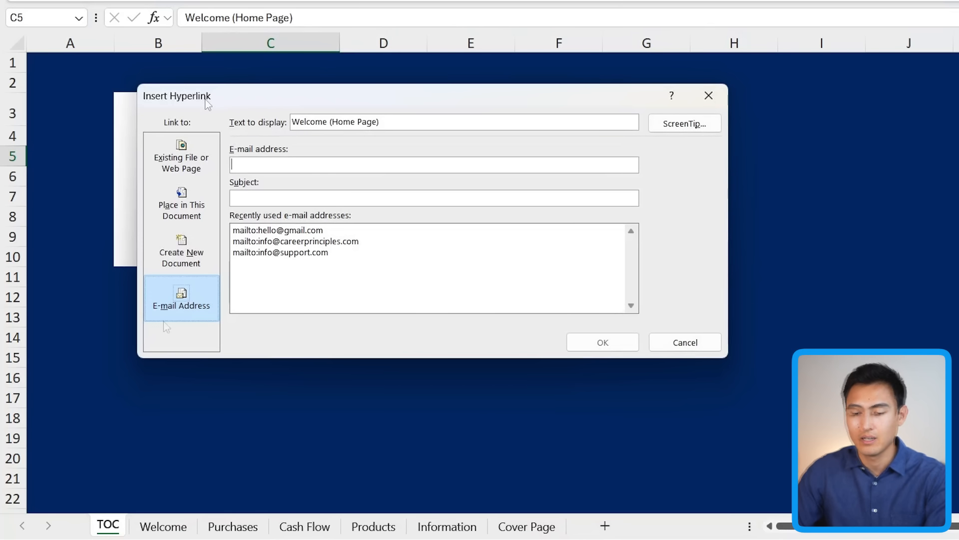
click(157, 215)
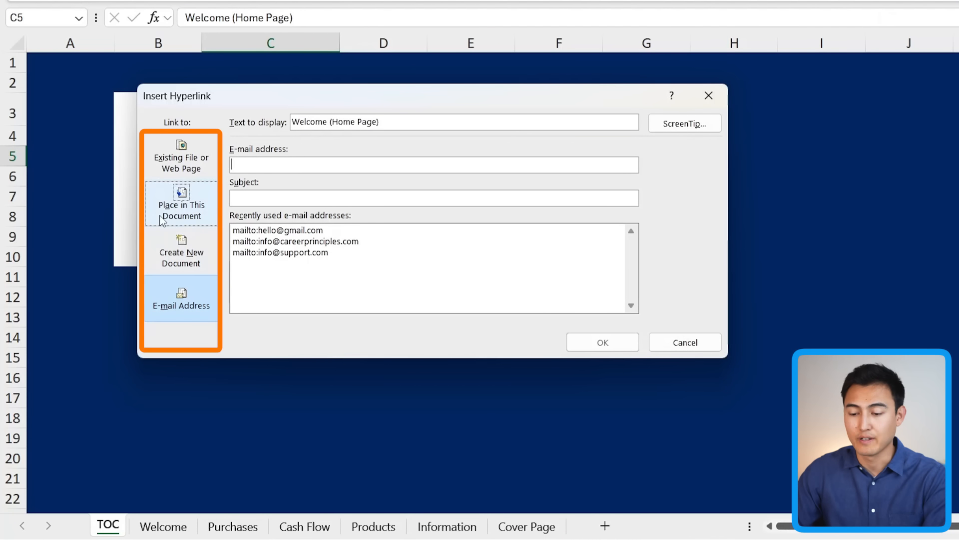
click(161, 219)
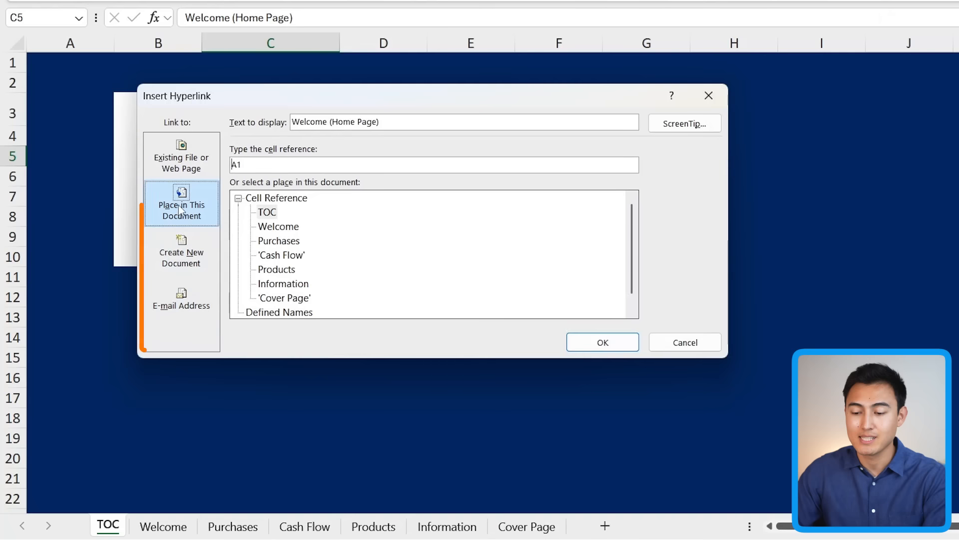
click(289, 232)
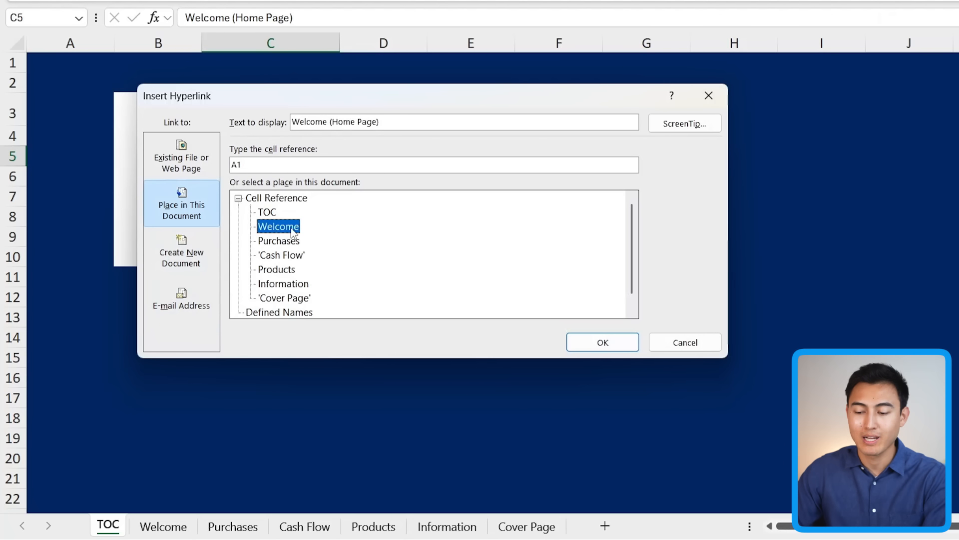
click(603, 342)
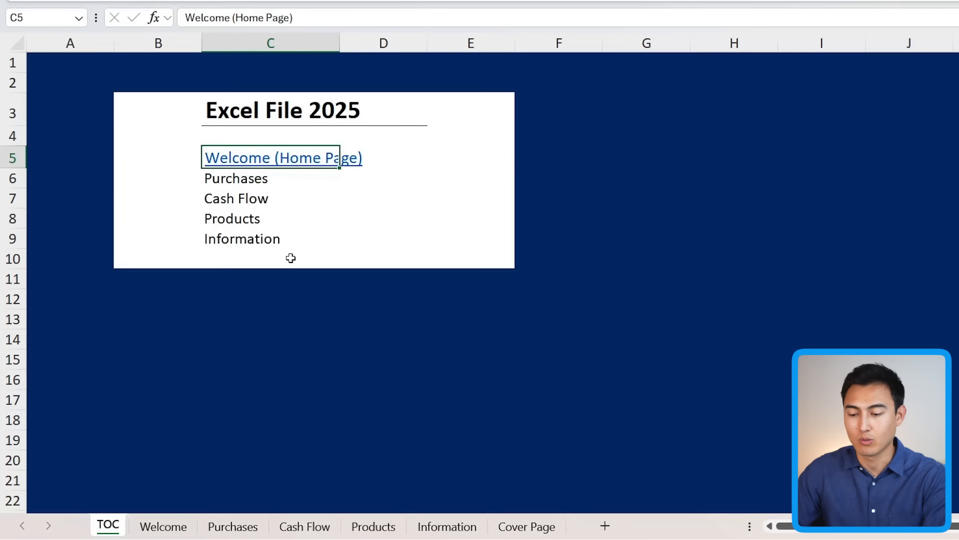
Hyperlink the Purchases entry in C6 to cell A1 of the Purchases sheet in this document
key(Down)
key(ctrl+k)
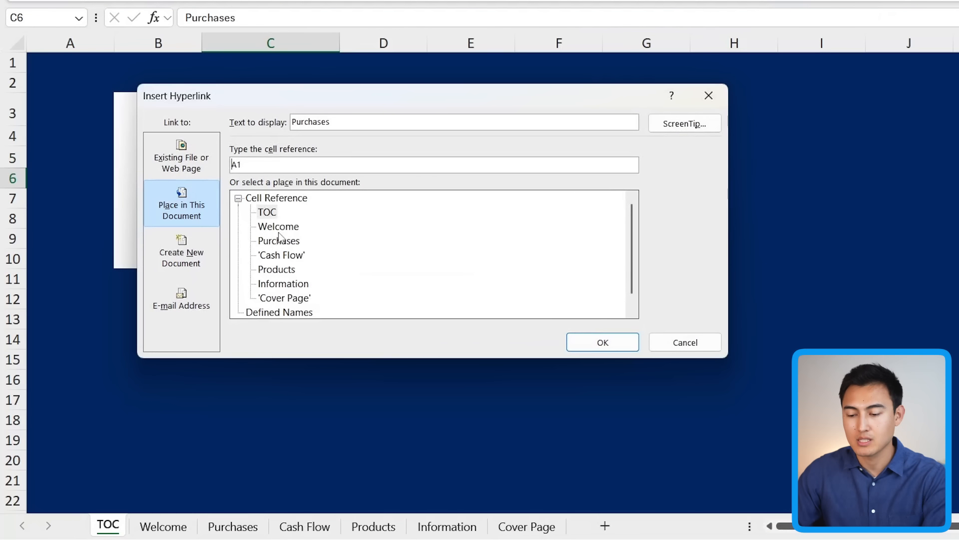
click(279, 242)
key(Return)
key(Down)
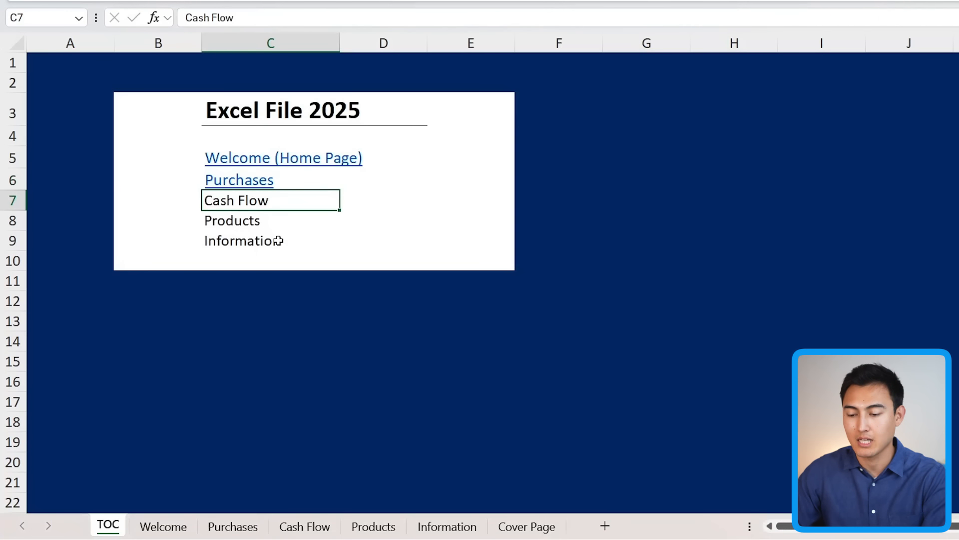
Hyperlink the Cash Flow entry in C7 to cell A1 of the Cash Flow sheet in this document
key(ctrl+k)
click(281, 256)
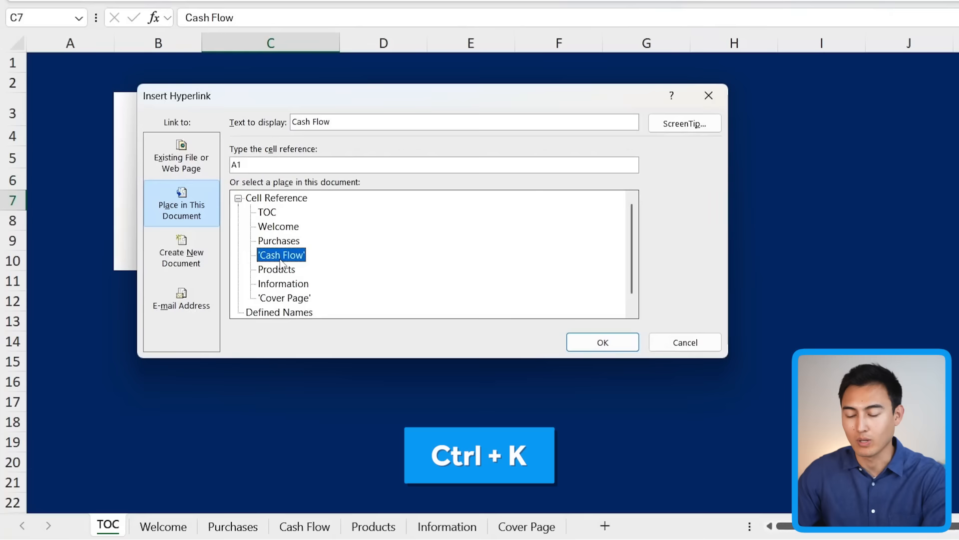
key(Return)
Hyperlink the Products entry in C8 to cell A1 of the Products sheet in this document
key(Down)
key(ctrl+k)
click(266, 271)
key(Return)
Hyperlink the Information entry in C9 to cell A1 of the Information sheet in this document
key(Down)
key(ctrl+k)
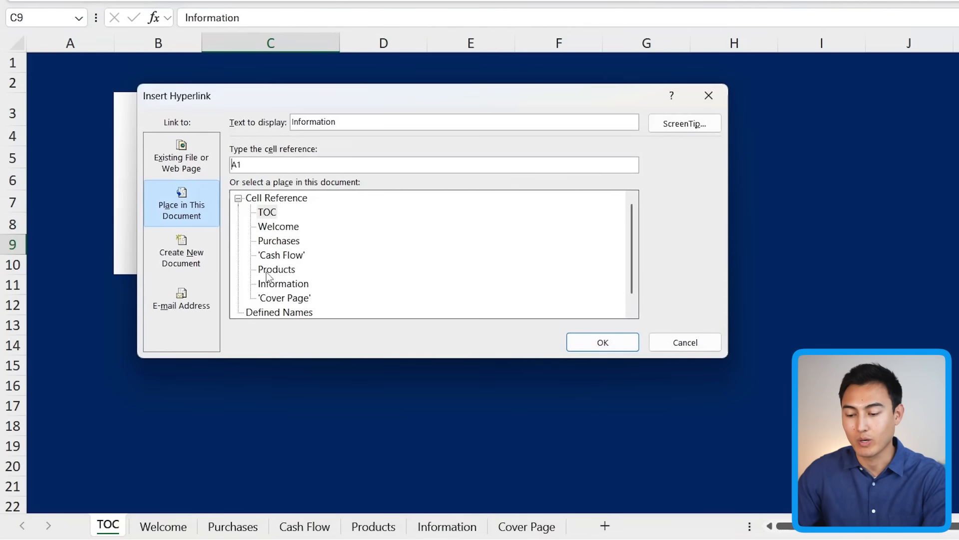
click(296, 287)
key(Return)
Go back up to C5 and test the Welcome (Home Page) link
key(Up)
key(Up)
key(Up)
key(Up)
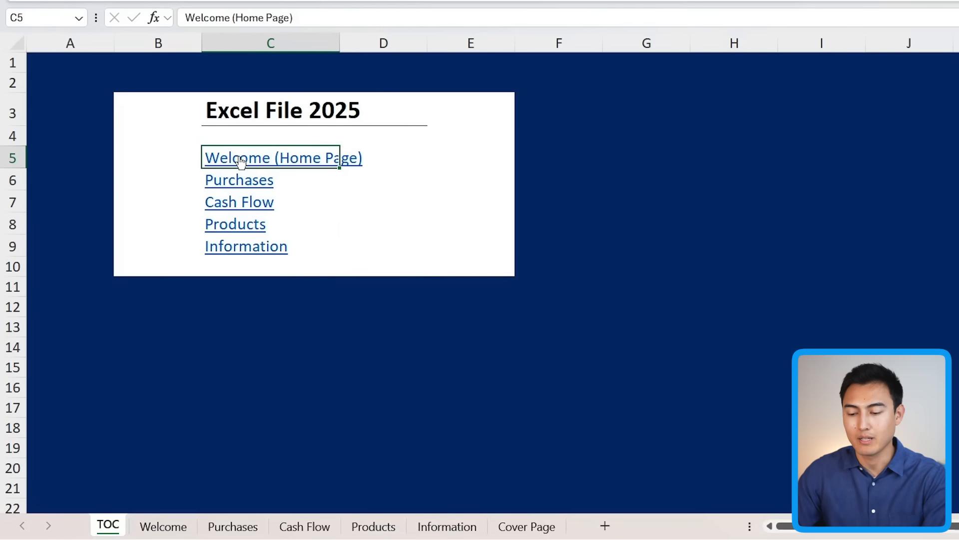
click(241, 160)
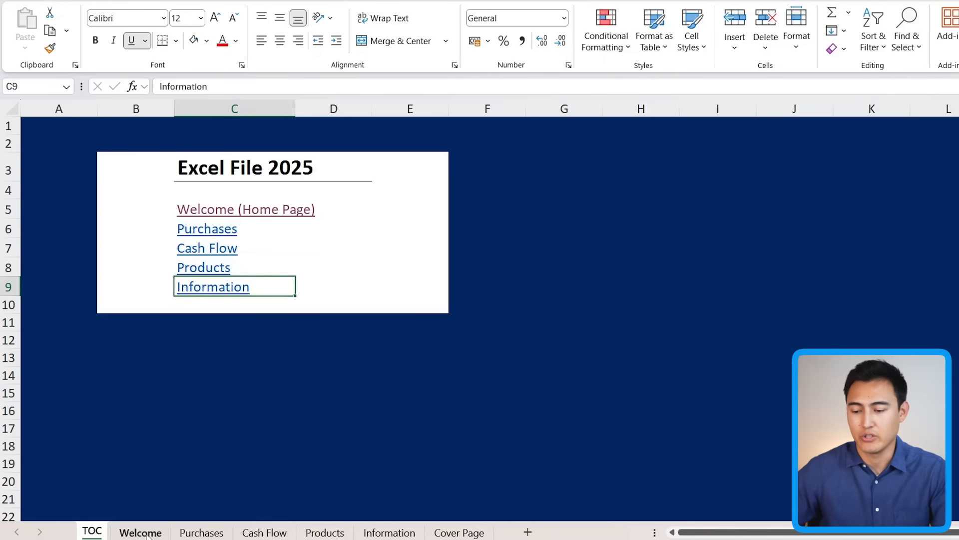
key(Right)
text(=hyper)
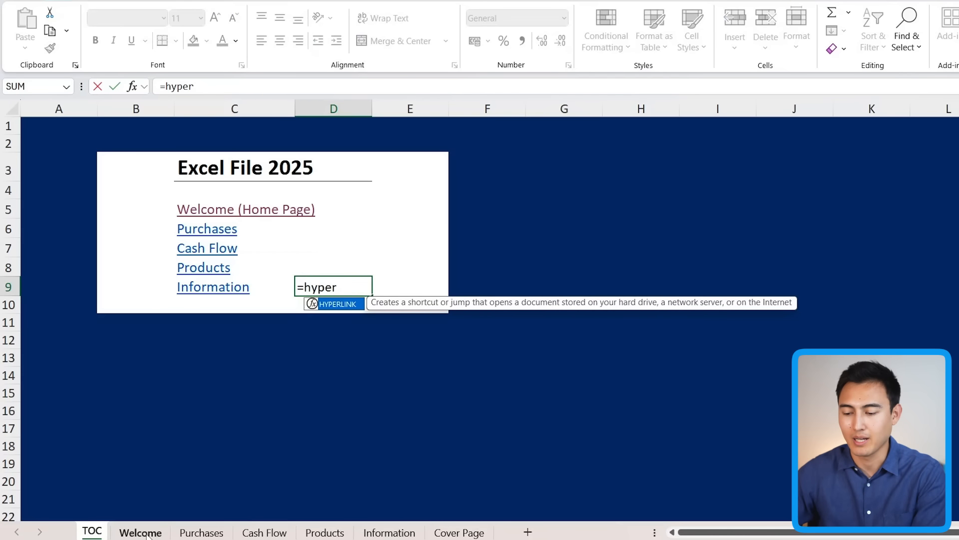
key(Tab)
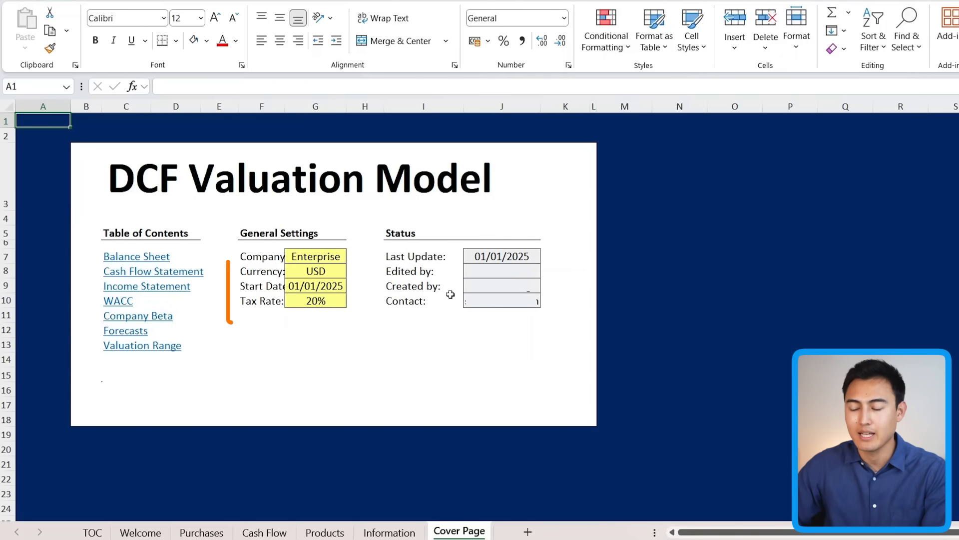
Examine the Status fields of the DCF Valuation Model on the Cover Page sheet
click(413, 275)
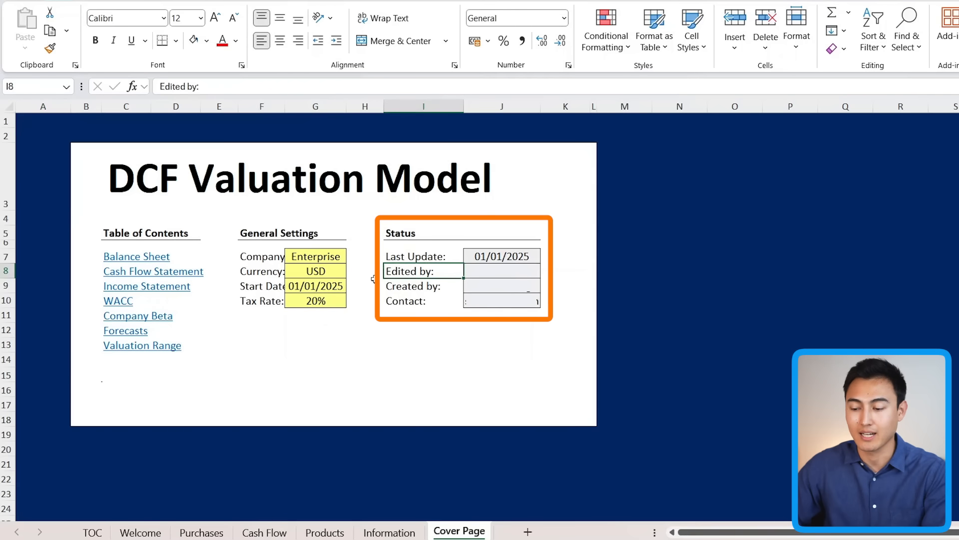
key(Up)
key(Right)
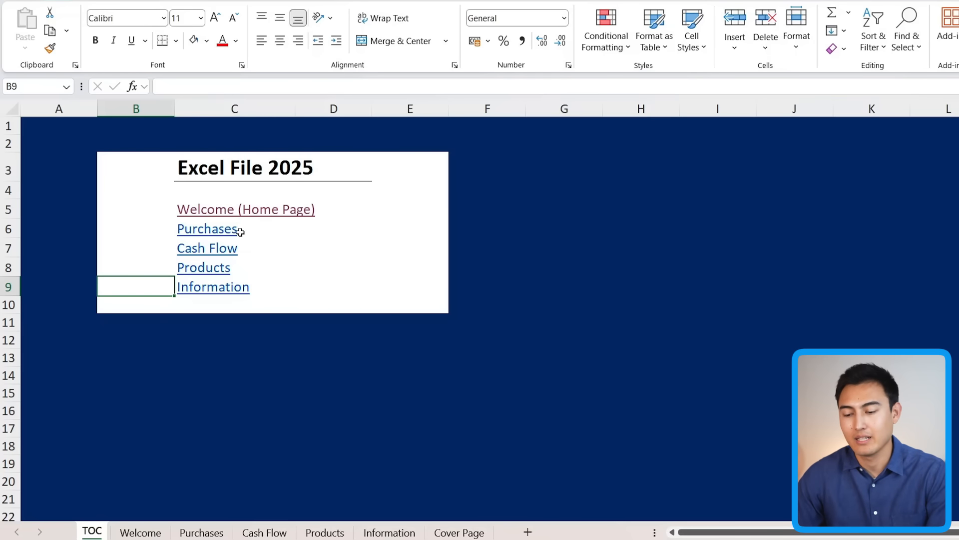
Test the Cash Flow link on the TOC sheet, then return to TOC
click(222, 249)
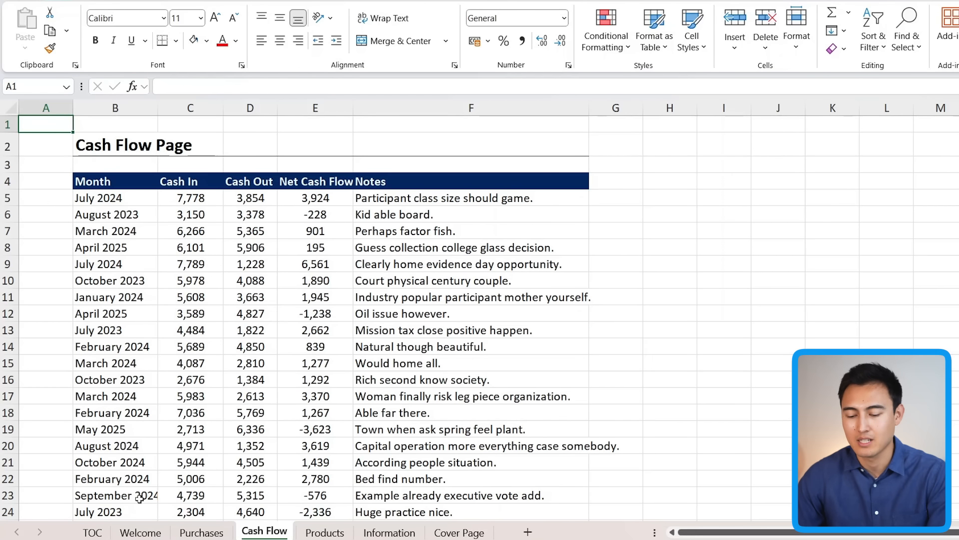
click(93, 533)
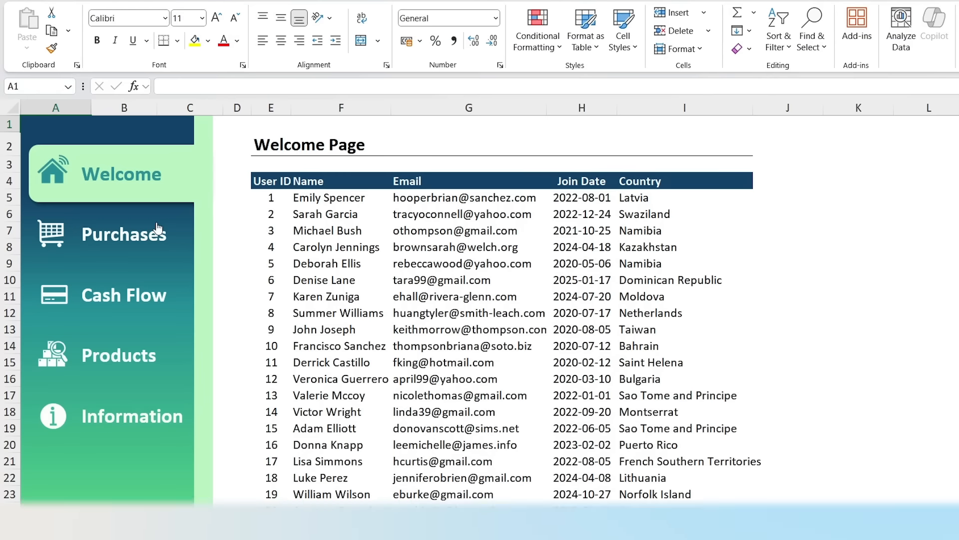
Try the finished workbook's sidebar menu by visiting the Purchases, Cash Flow and Products pages in turn
click(158, 228)
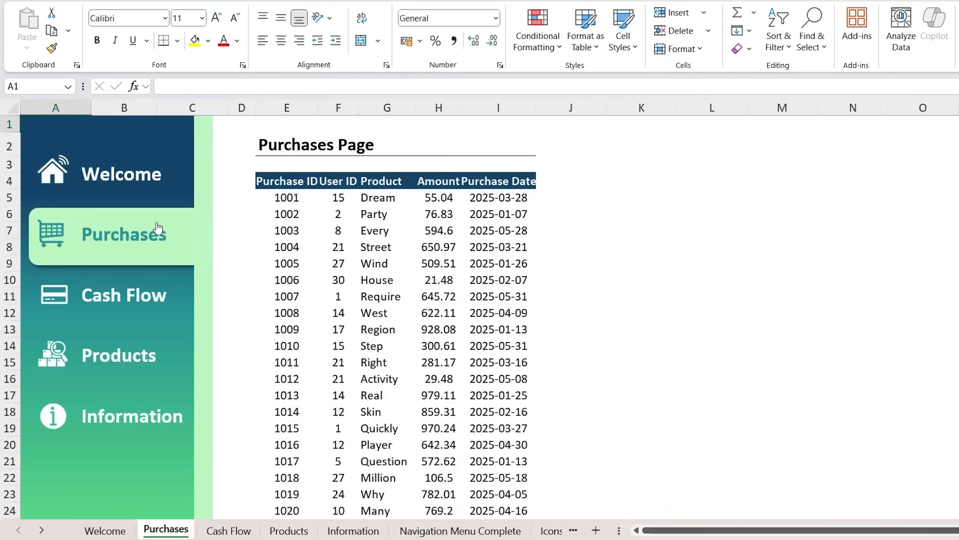
click(142, 301)
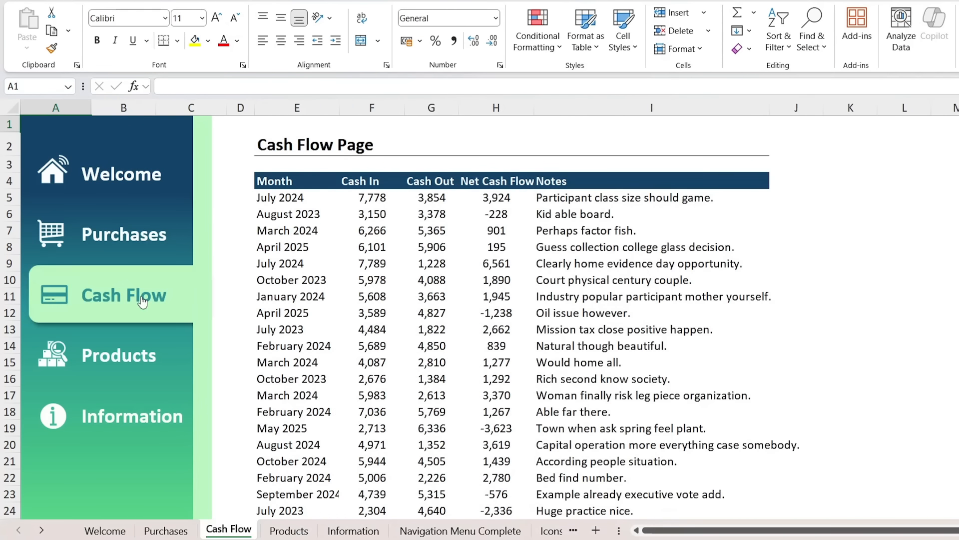
click(138, 361)
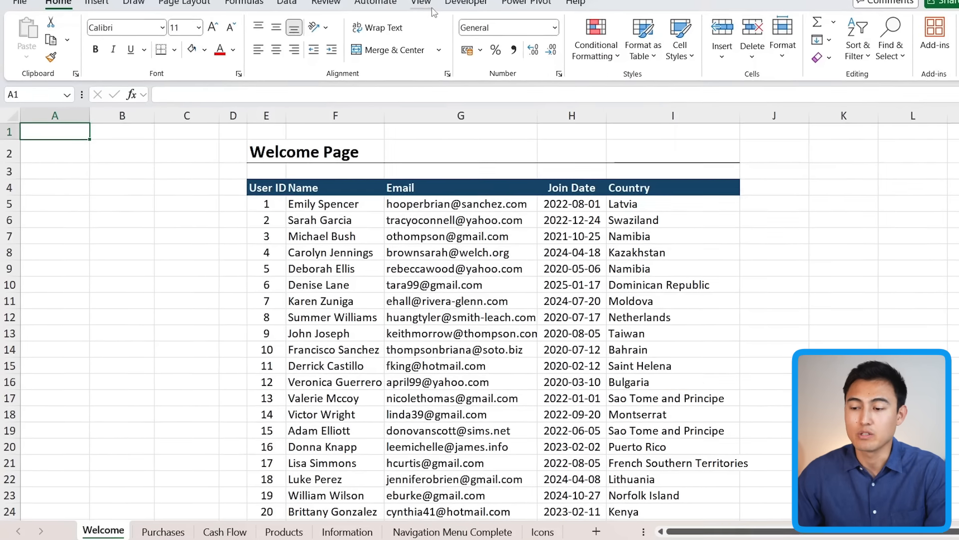
Hide the gridlines on the Welcome sheet
click(433, 8)
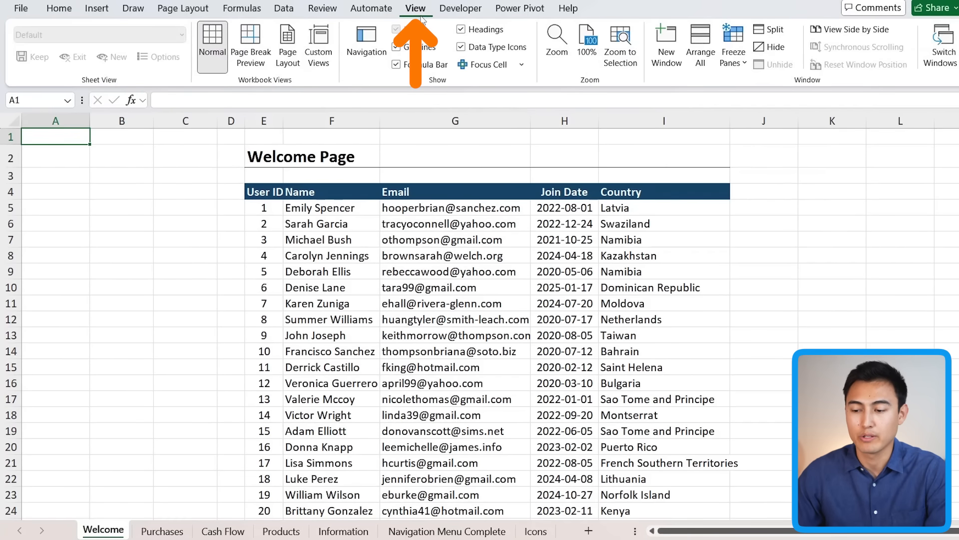
click(412, 52)
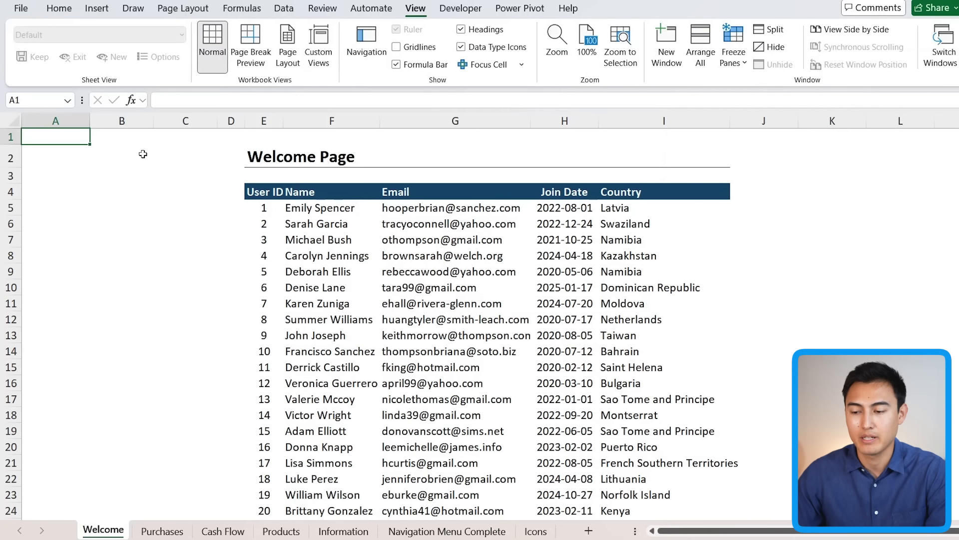
Draw a rectangle about 14.32 cm high and 6.17 cm wide over columns A to C, beside the Welcome Page table
click(106, 10)
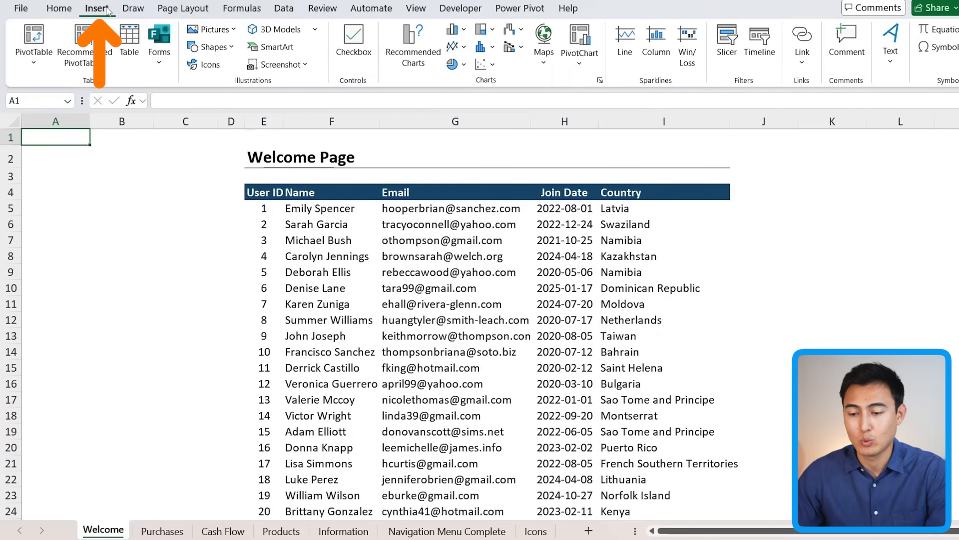
click(230, 47)
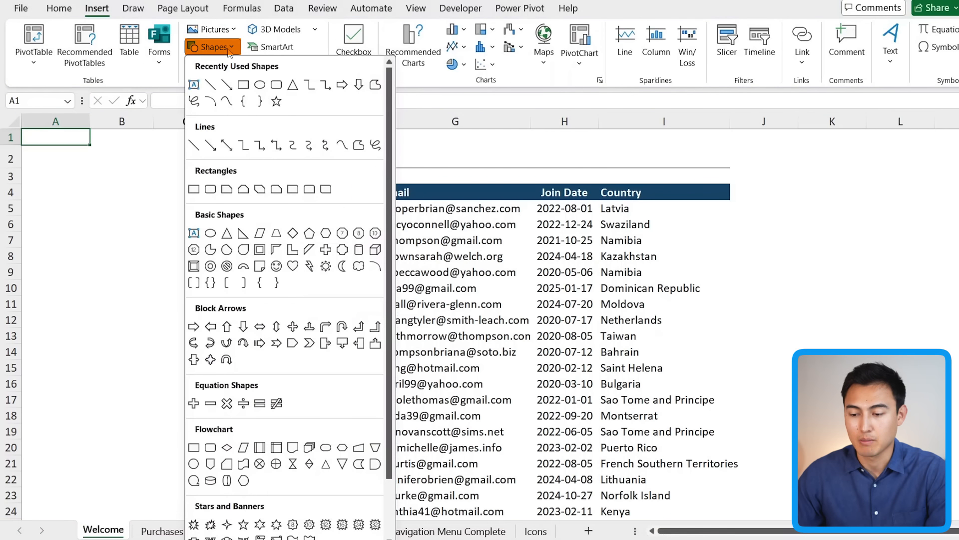
click(243, 86)
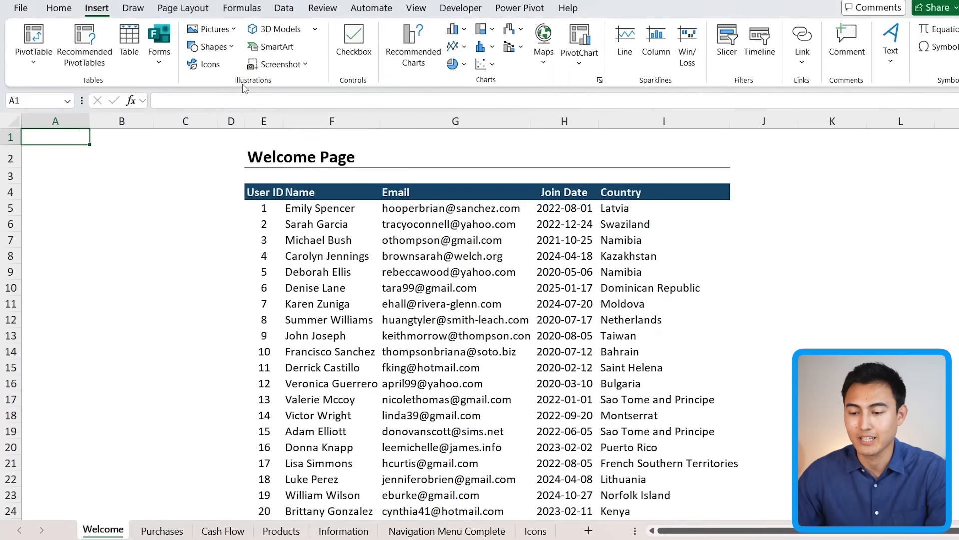
drag(27, 132, 224, 507)
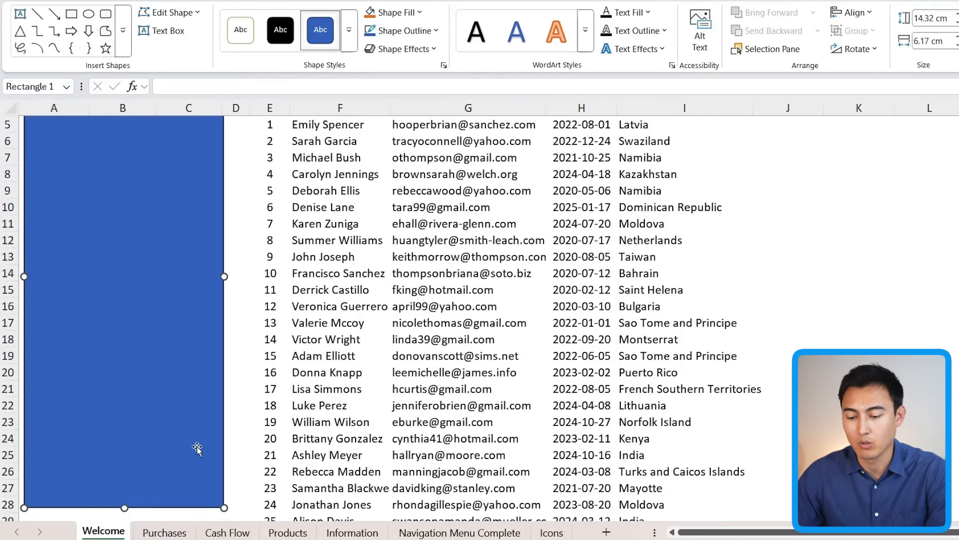
Nudge the rectangle up and left until it sits flush with the corner of cell A1
scroll(160, 393, up, 2)
key(Left)
key(Left)
key(Left)
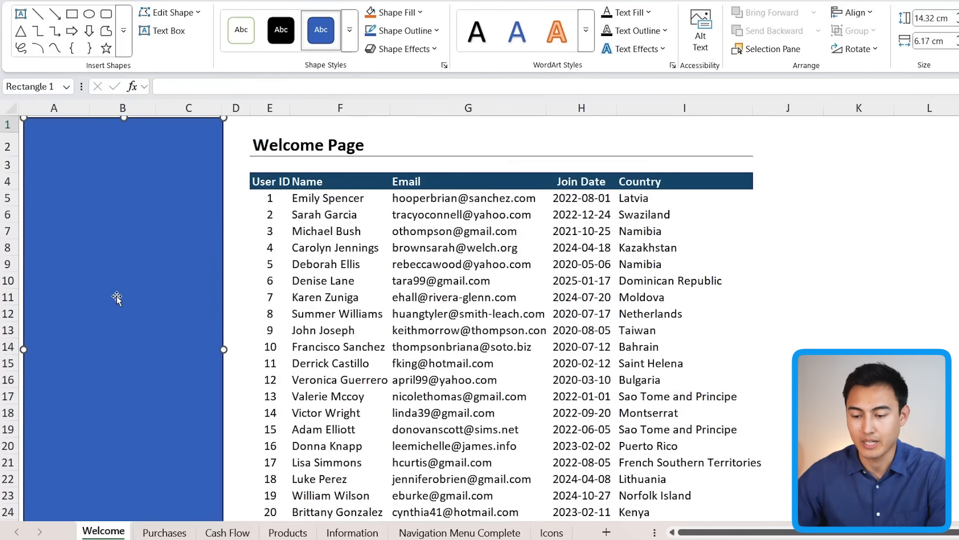
key(Up)
key(Up)
key(Up)
key(Left)
key(Left)
key(Left)
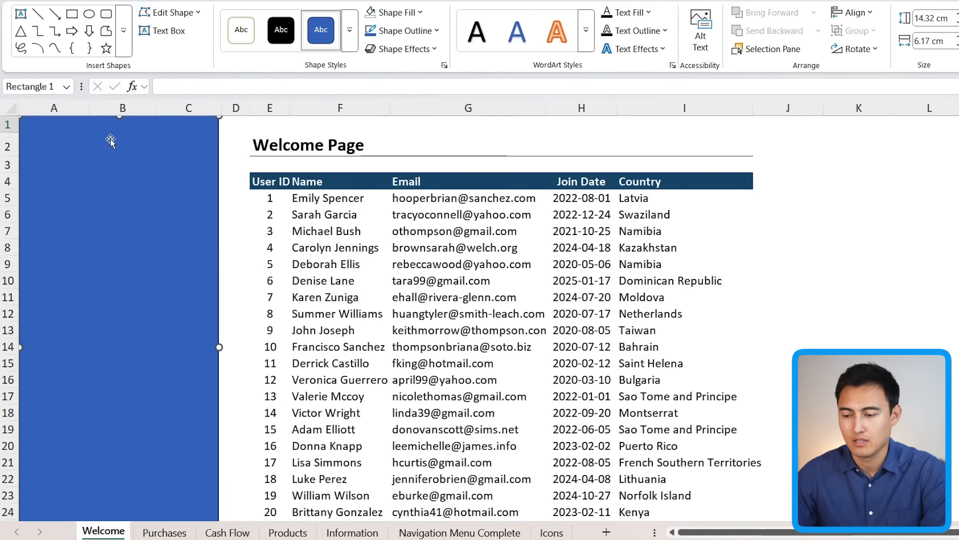
Remove the rectangle's outline and give it a linear gradient fill, showing the detailed gradient settings
click(402, 30)
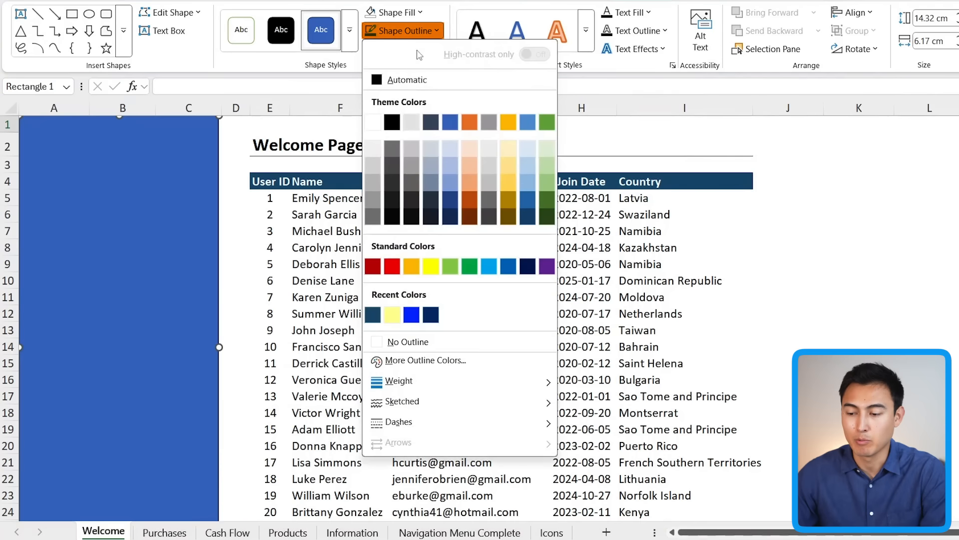
click(402, 343)
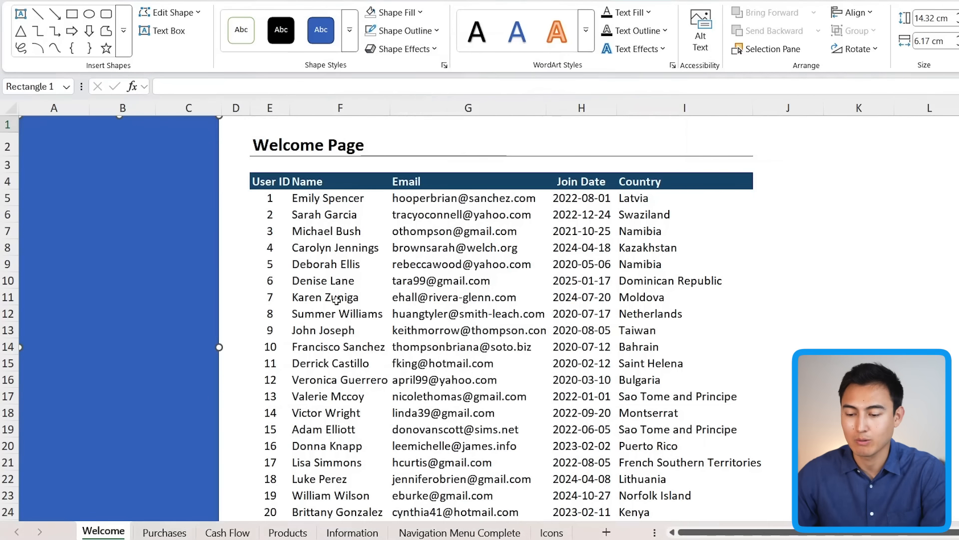
click(420, 13)
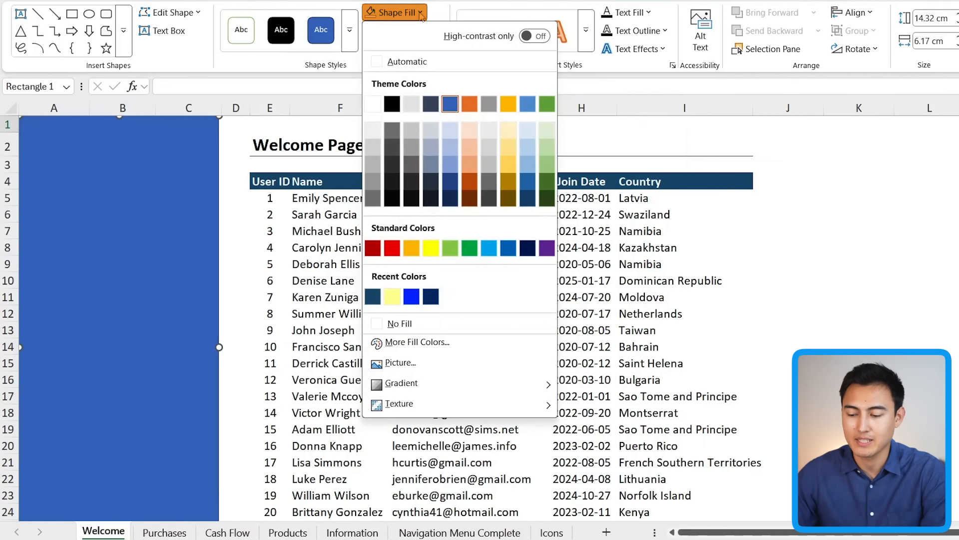
mouse_move(402, 384)
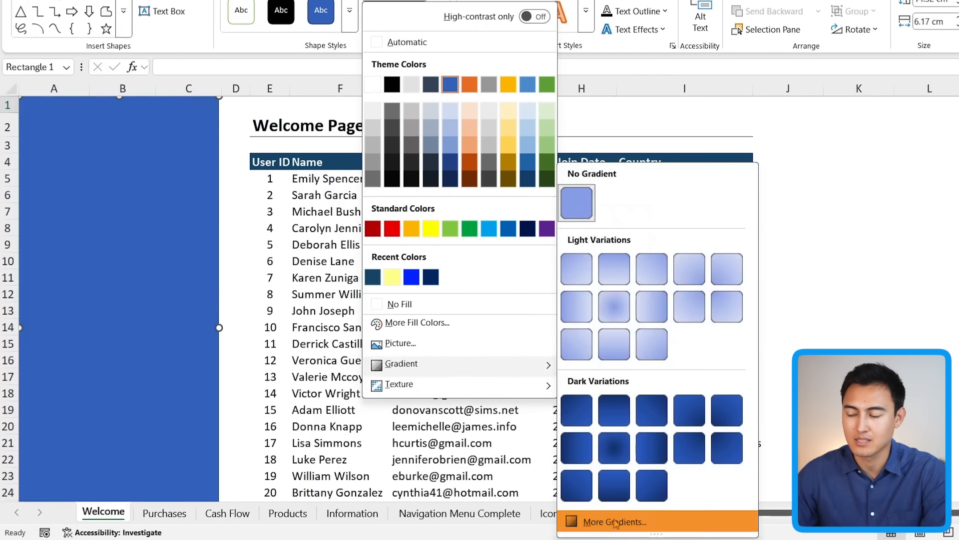
click(616, 523)
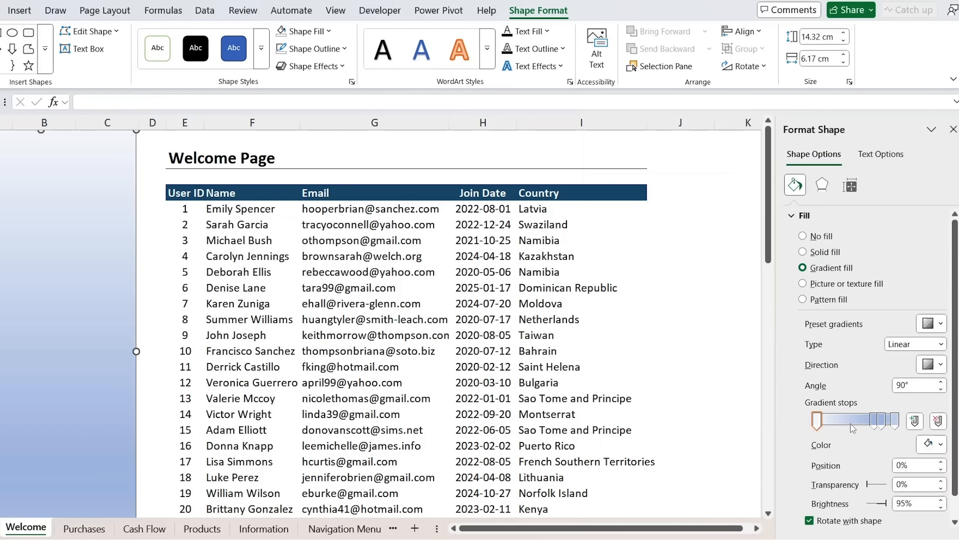
Space out the rectangle's two middle gradient stops, placing the second at about 41% and the third at 72%
scroll(841, 383, down, 1)
mouse_move(874, 398)
mouse_down()
mouse_move(850, 404)
mouse_move(874, 398)
mouse_up()
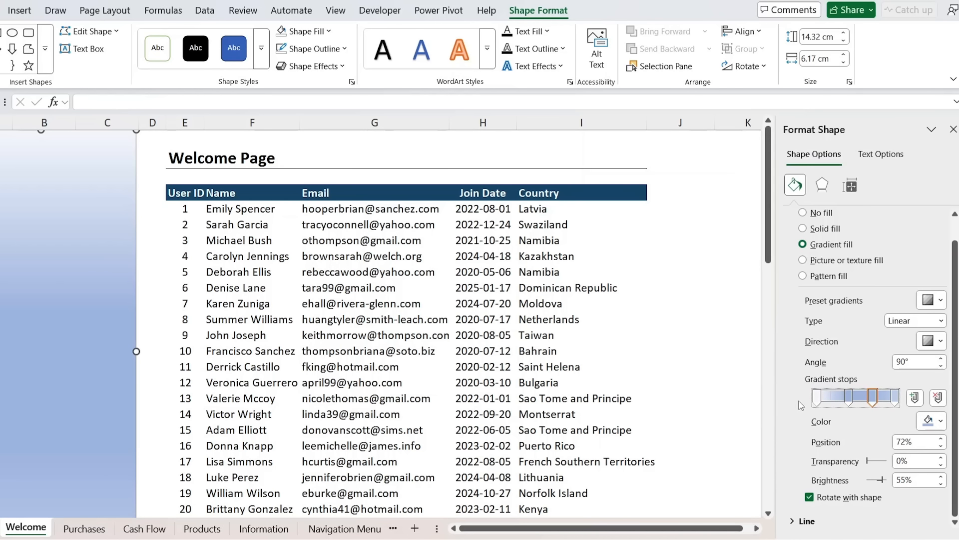
Select the first gradient stop, then look for color palettes on the Color Hunt website
click(817, 399)
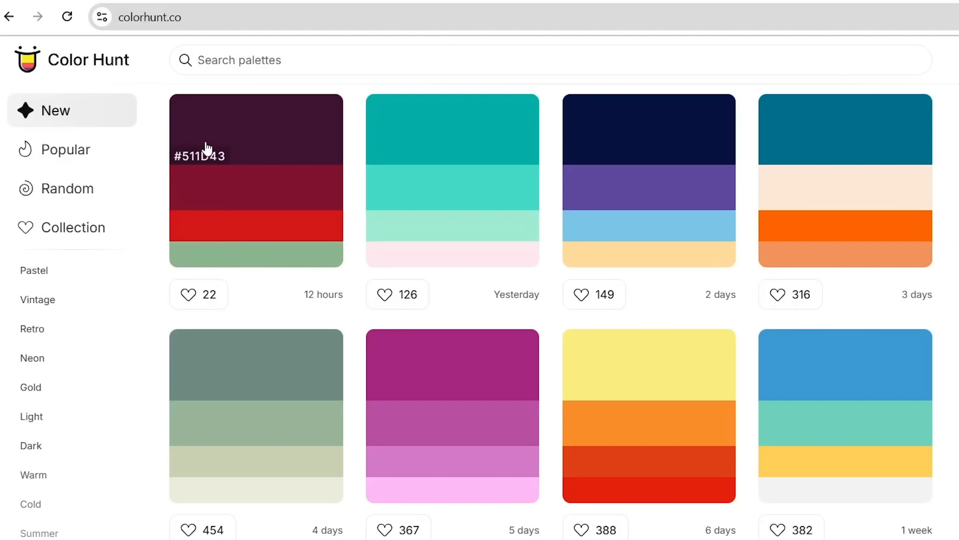
click(215, 67)
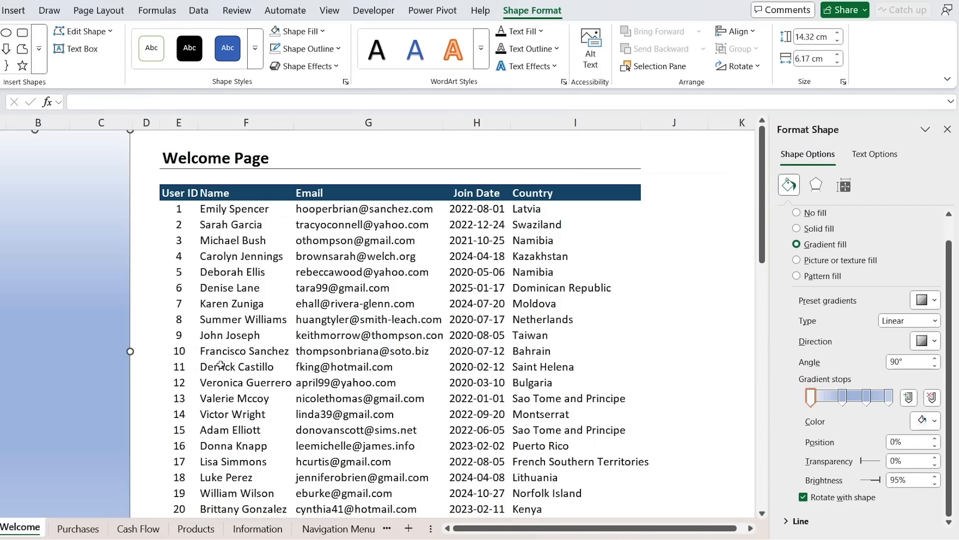
Set the first gradient stop's color to hex #22577a and shift that stop slightly inward along the gradient
click(926, 420)
click(853, 403)
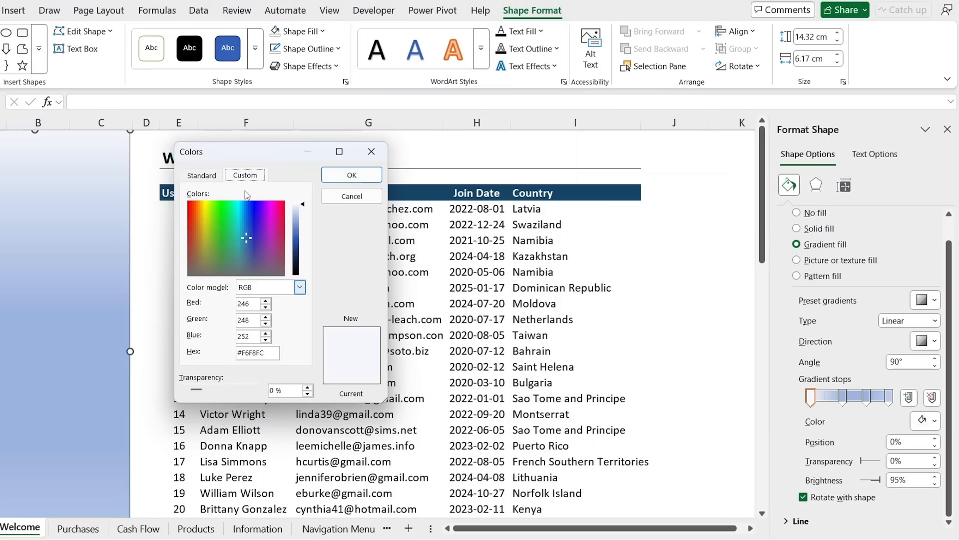
drag(259, 152, 430, 169)
double_click(432, 371)
text(#22577a)
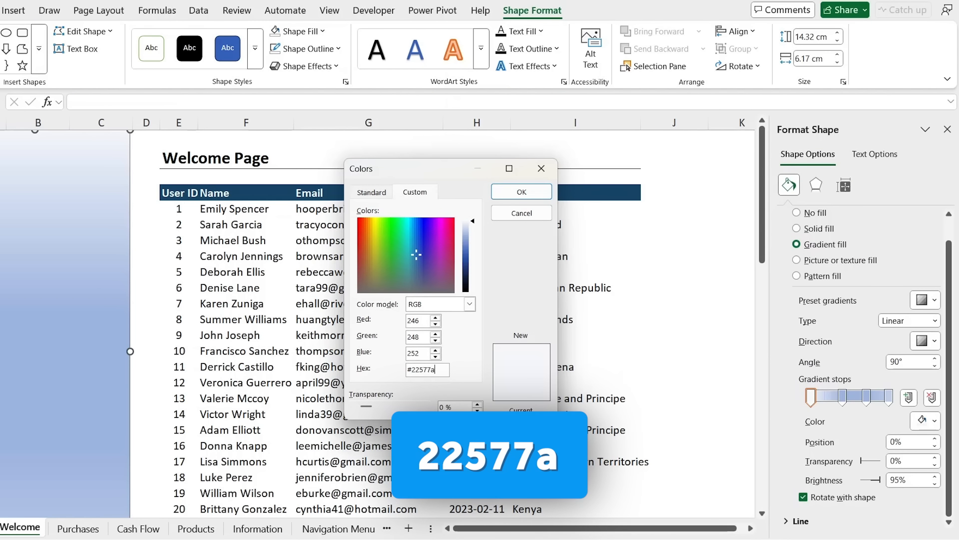
key(Return)
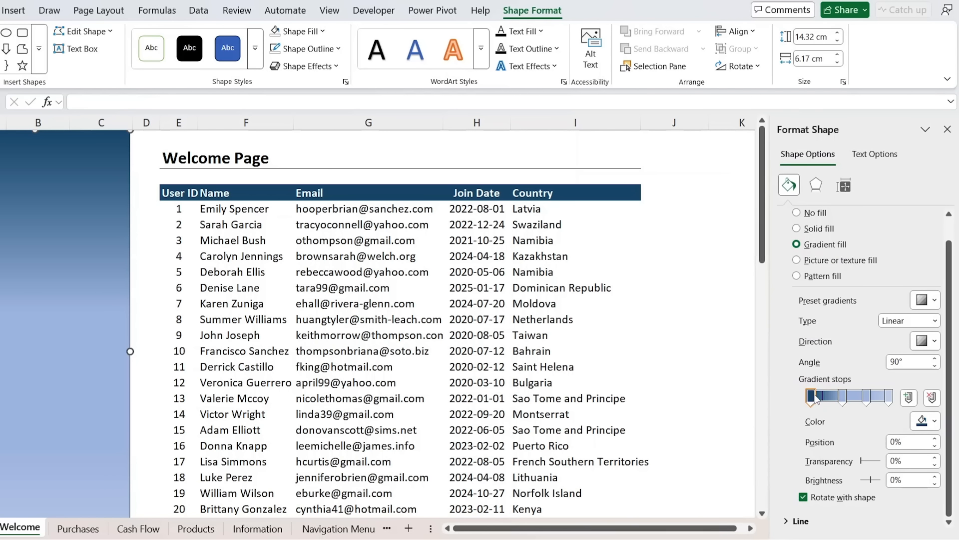
drag(811, 398, 823, 397)
Set the color of the rectangle's second gradient stop, at 41%, to hex #38a3a5
click(844, 397)
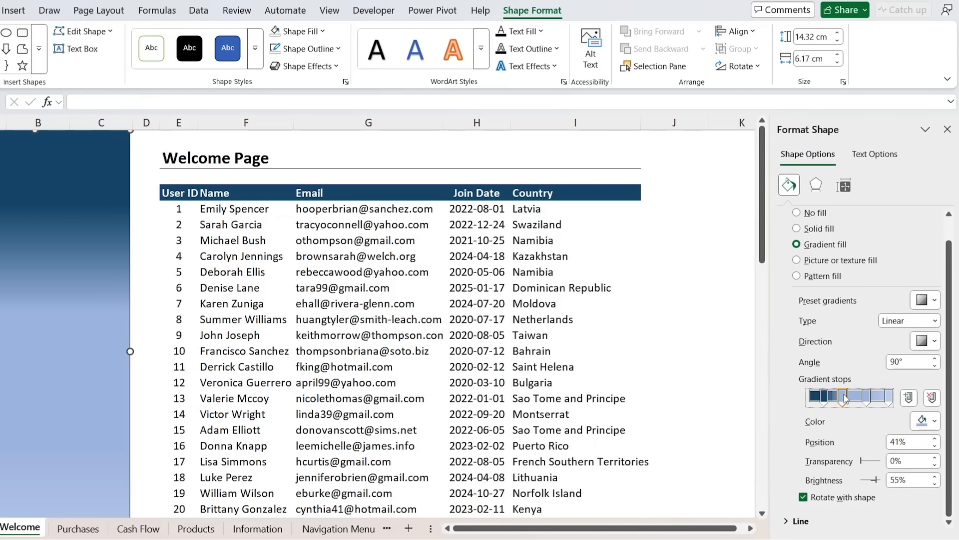
click(935, 422)
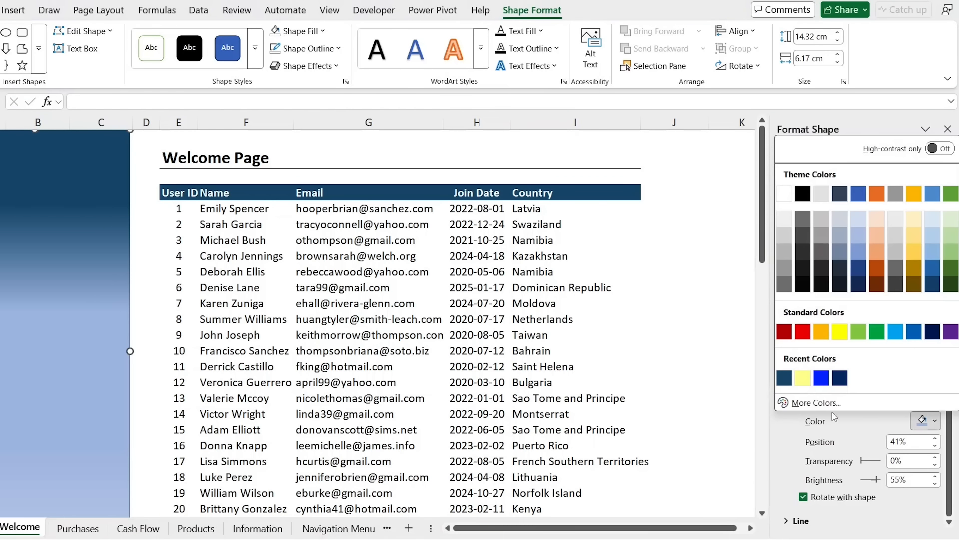
click(820, 402)
double_click(422, 369)
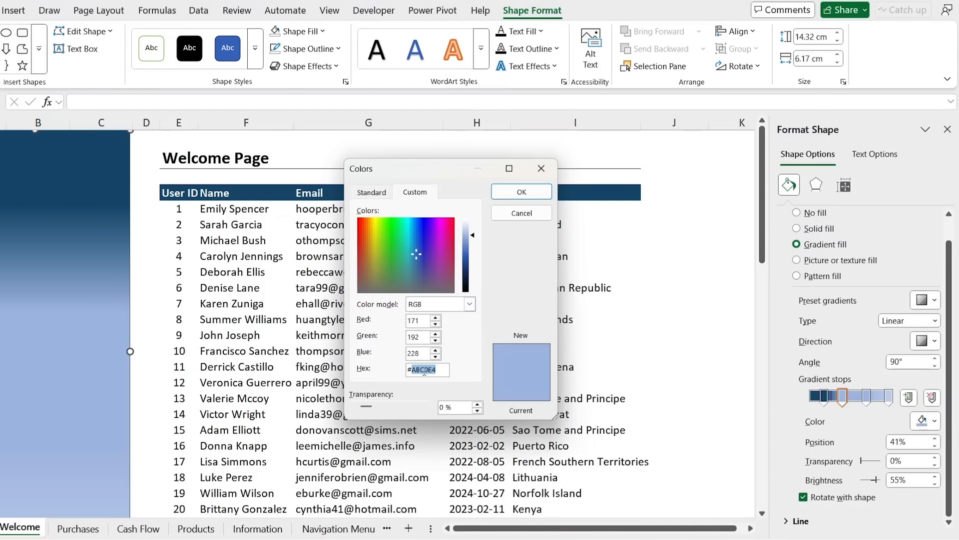
text(38a3a)
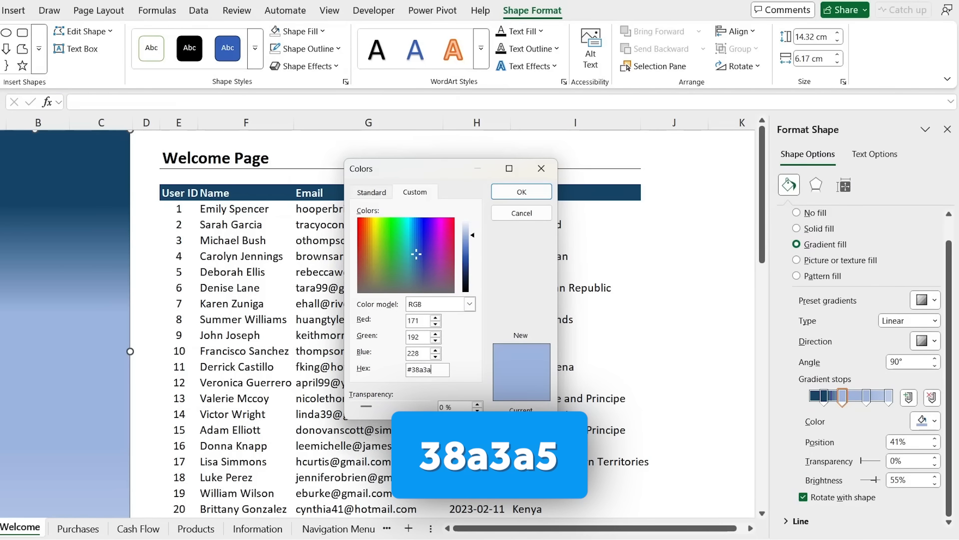
text(5)
key(Return)
Set the color of the third gradient stop, at 72%, to hex #57cc99
click(864, 399)
click(927, 421)
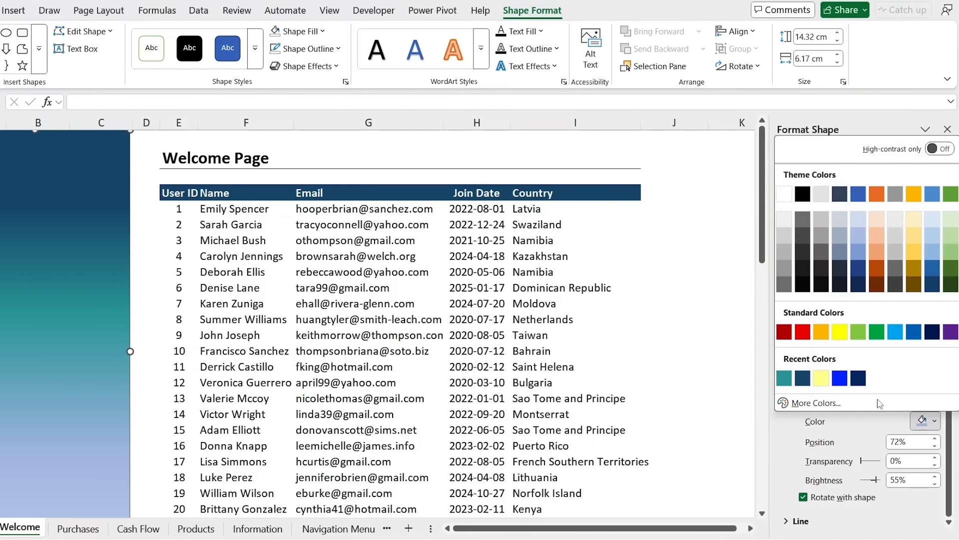
click(819, 401)
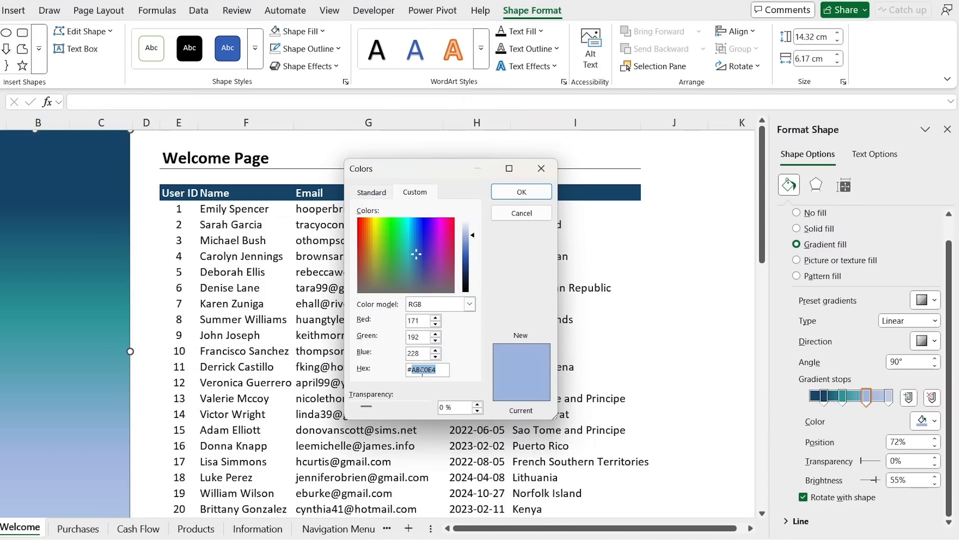
text(57cc99)
key(Return)
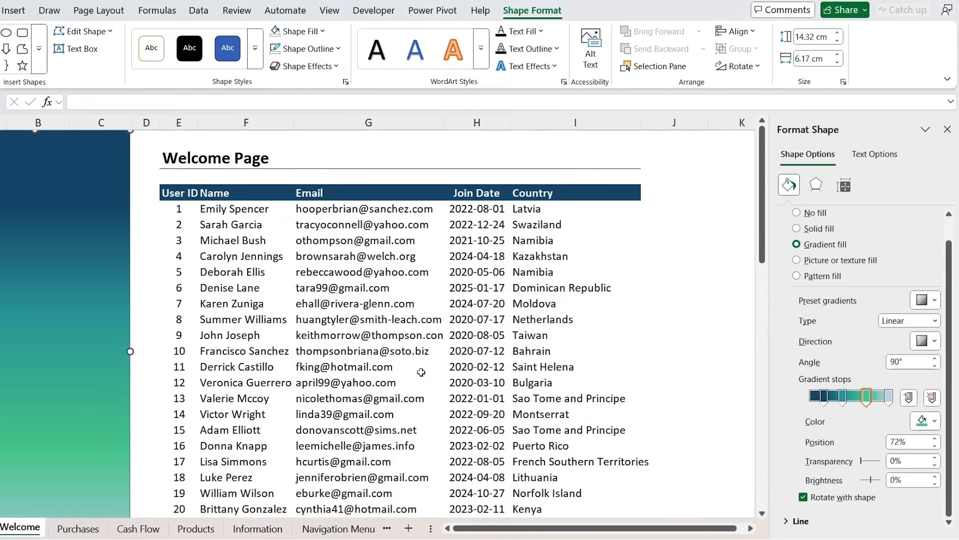
Set the color of the last gradient stop, at 100%, to hex #80ed99 and deselect the rectangle
click(889, 398)
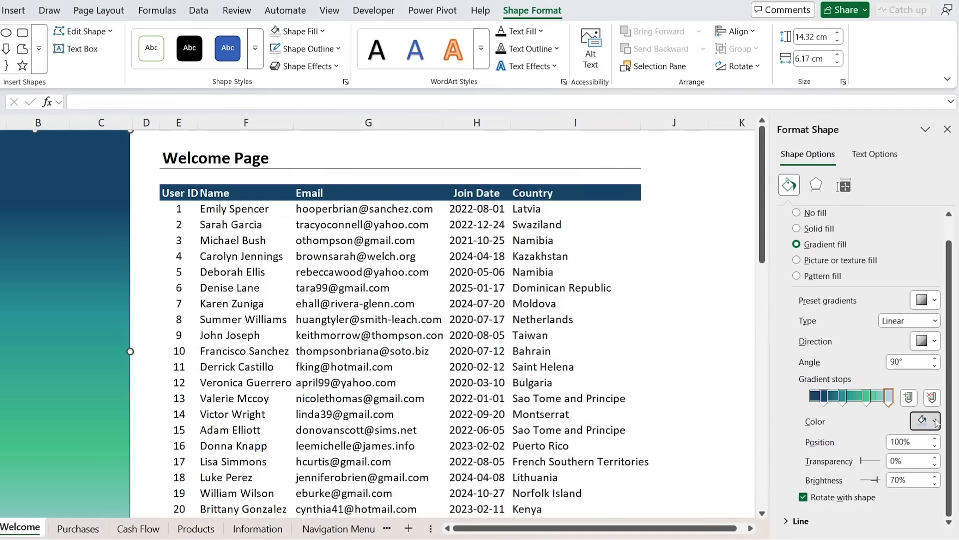
click(924, 421)
click(816, 403)
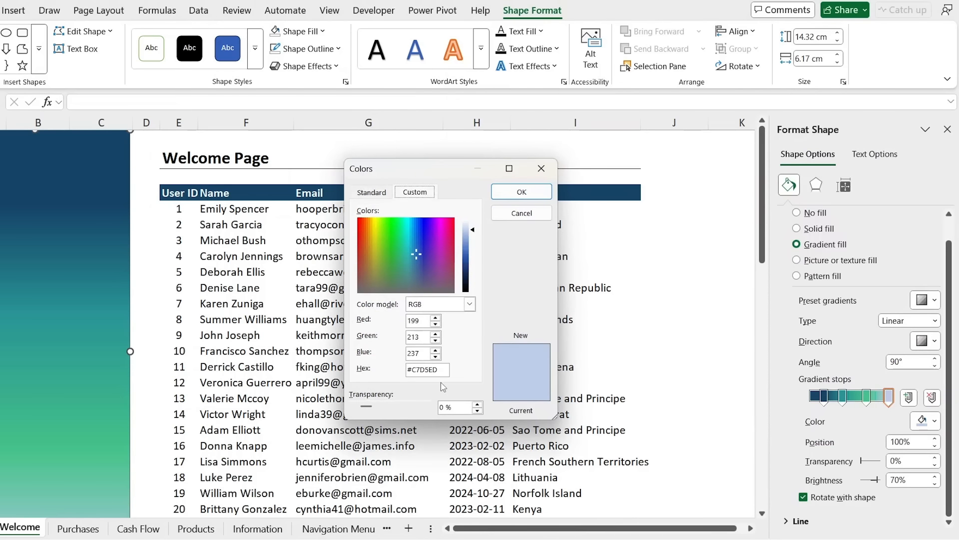
double_click(421, 369)
text(80ed99)
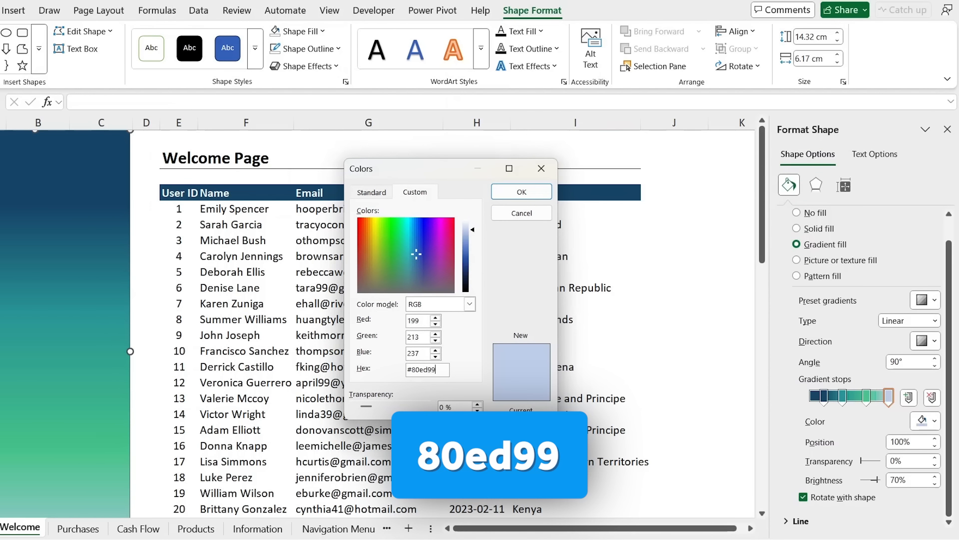
key(Return)
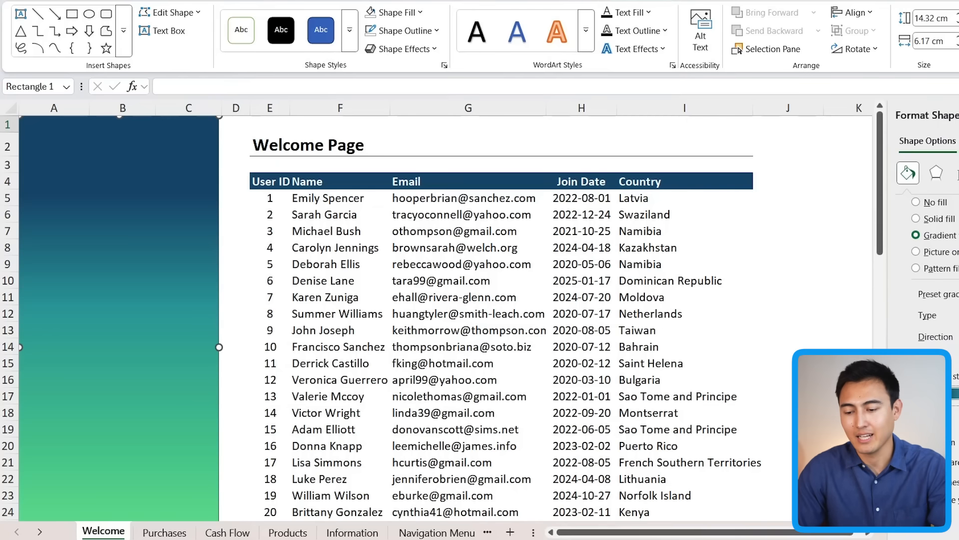
click(236, 254)
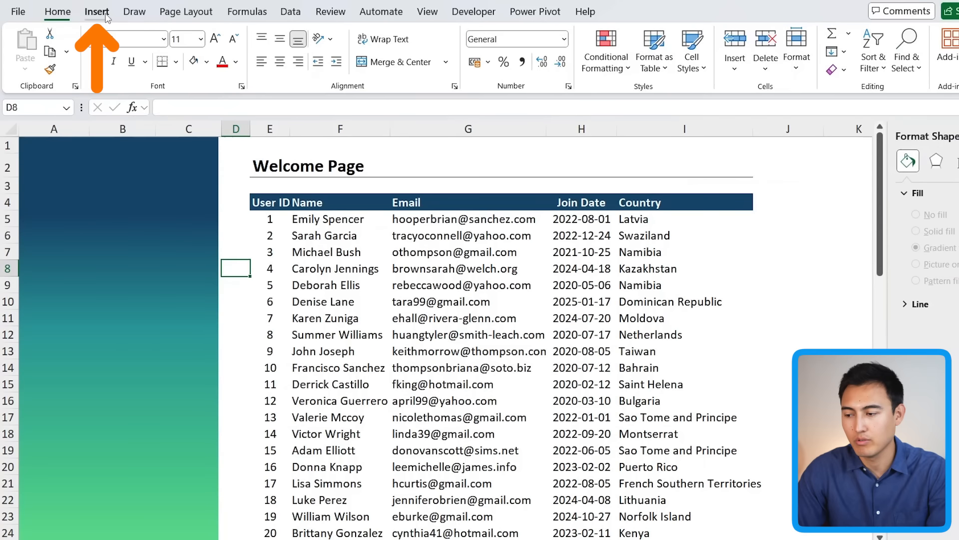
Draw a text box about 1.5 cm high and 4.18 cm wide near the top of the gradient sidebar and remove its fill
click(96, 11)
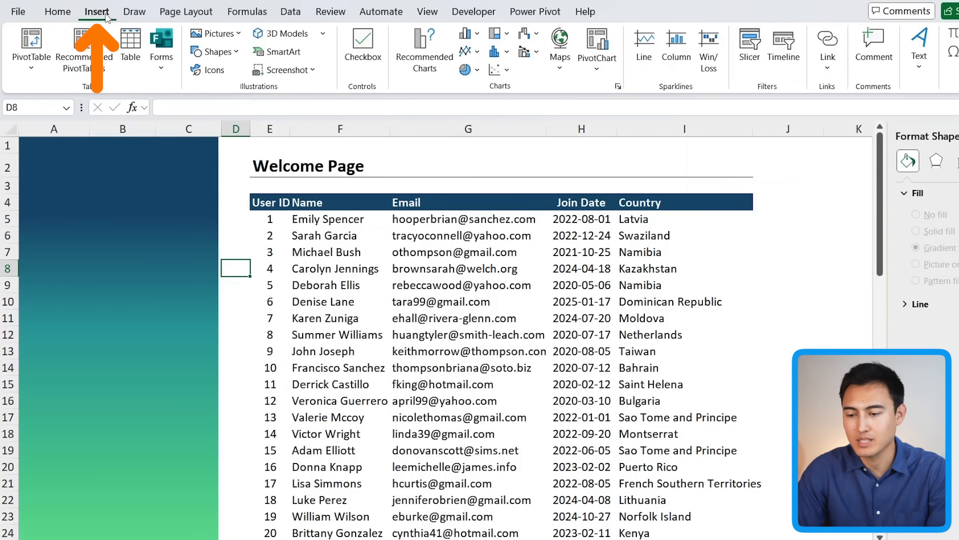
click(218, 52)
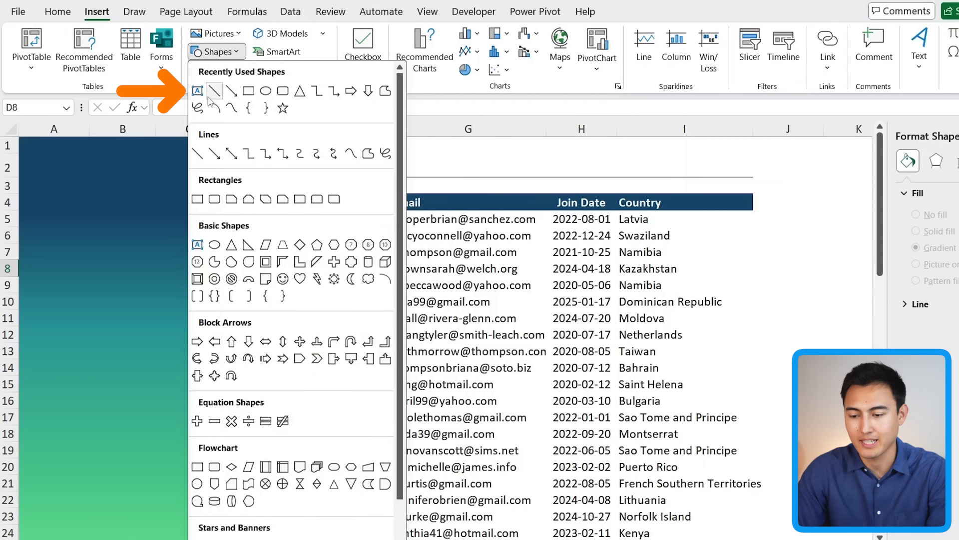
click(213, 93)
drag(67, 169, 202, 219)
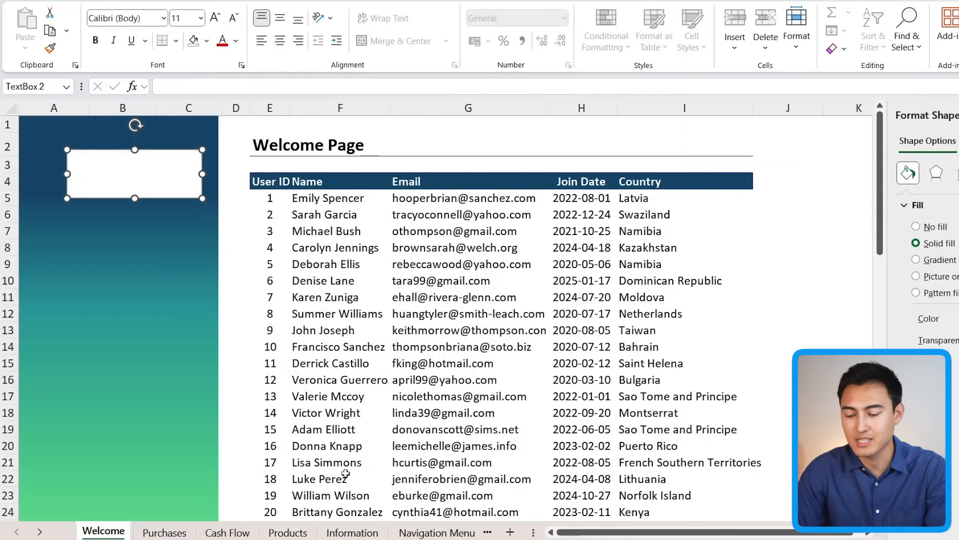
click(178, 149)
click(616, 12)
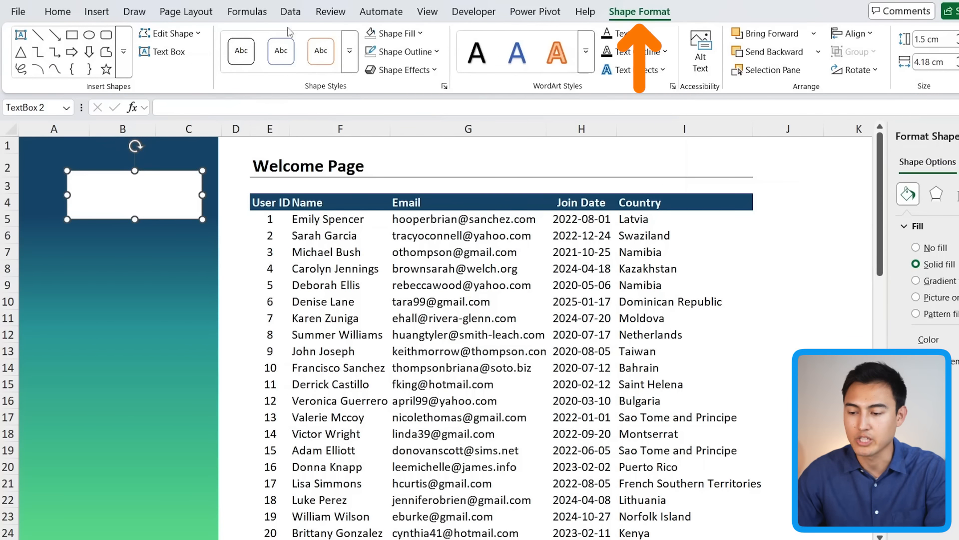
click(397, 34)
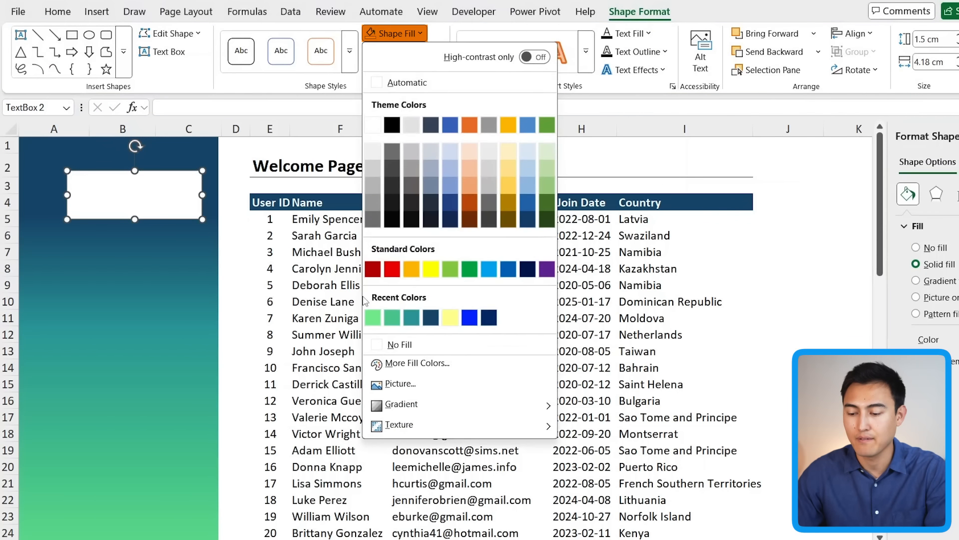
click(400, 345)
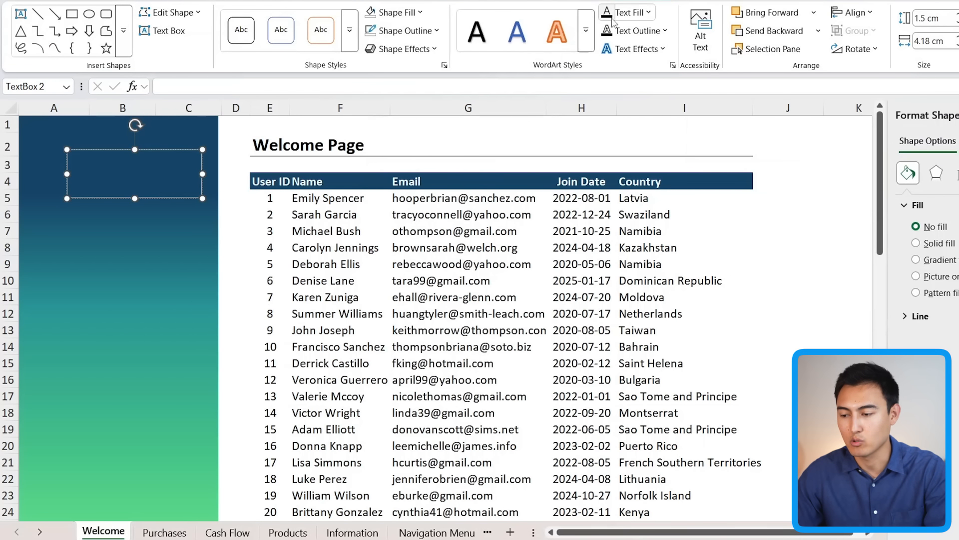
Make the text box's text white and enter Welcome in it
click(631, 12)
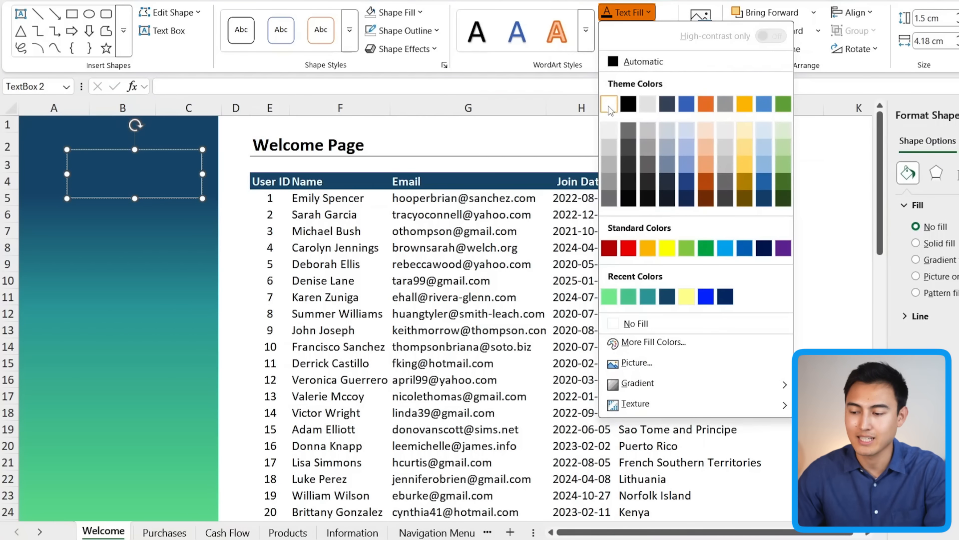
click(609, 104)
text(Welcome)
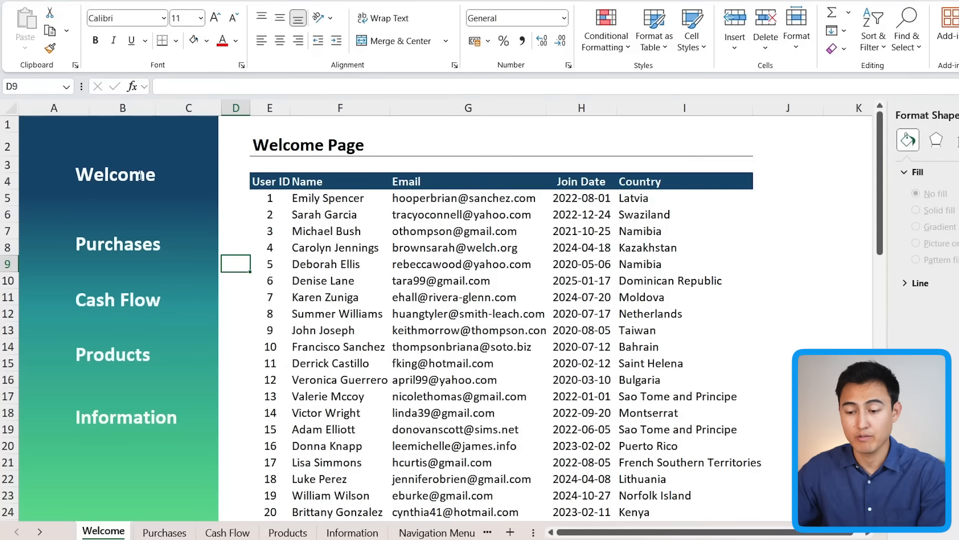
Left-align the Welcome, Purchases, Cash Flow, Products and Information text boxes with one another
click(139, 175)
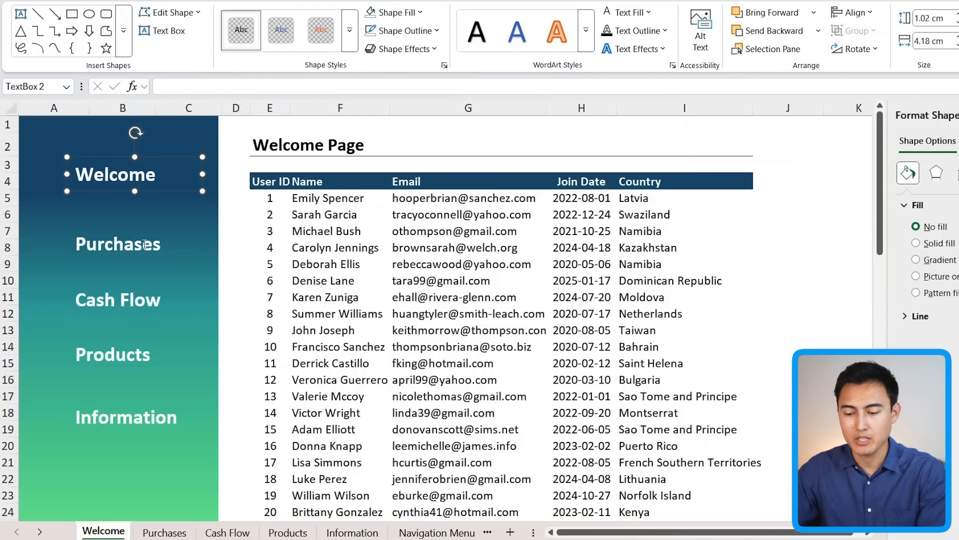
ctrl+click(161, 248)
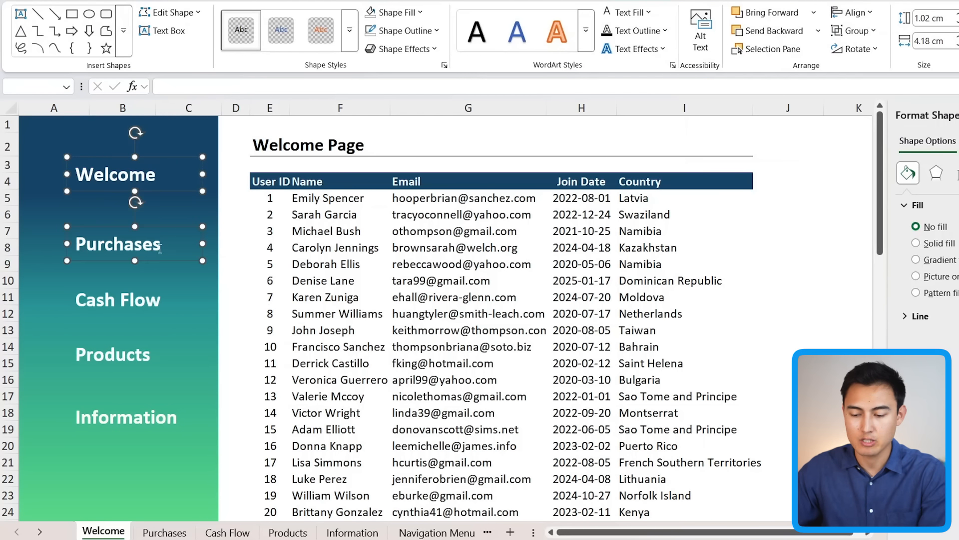
ctrl+click(145, 309)
ctrl+click(139, 355)
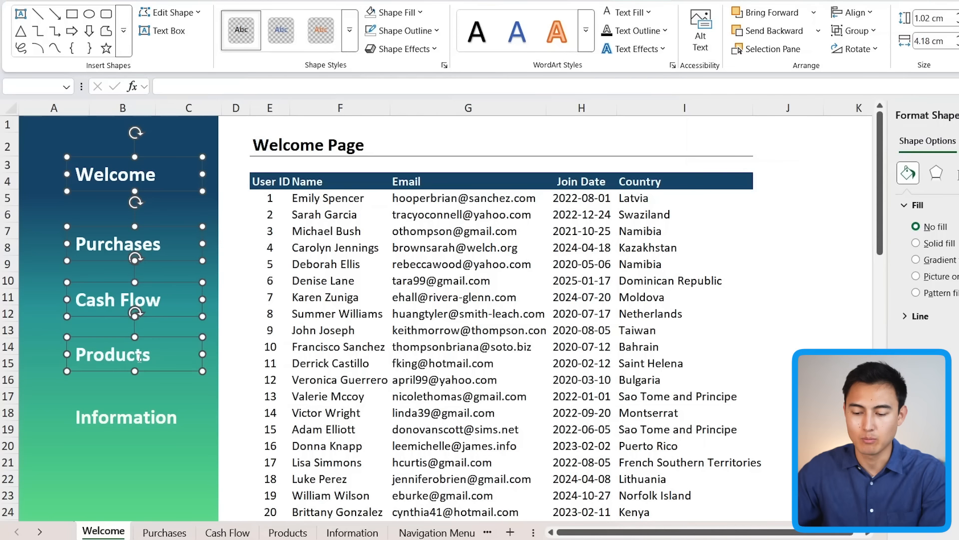
ctrl+click(147, 416)
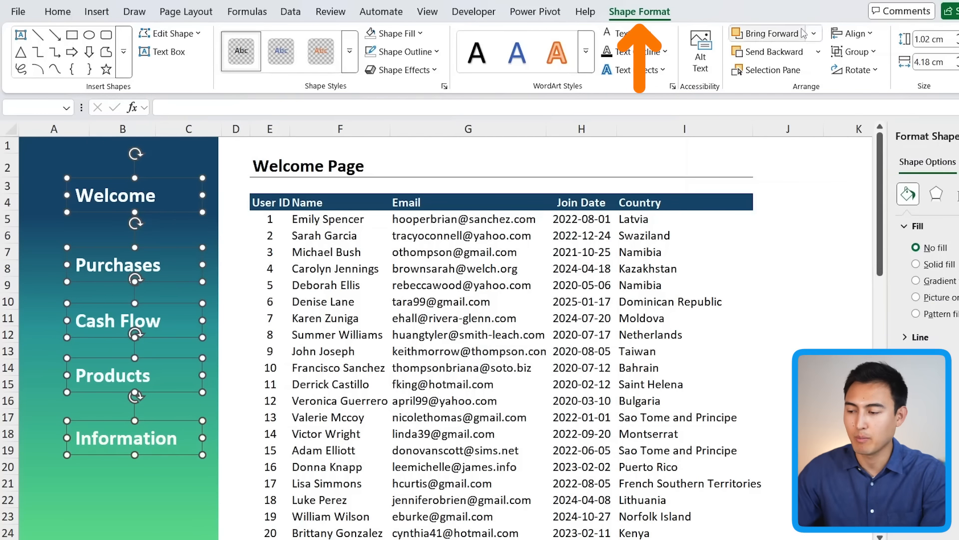
click(855, 33)
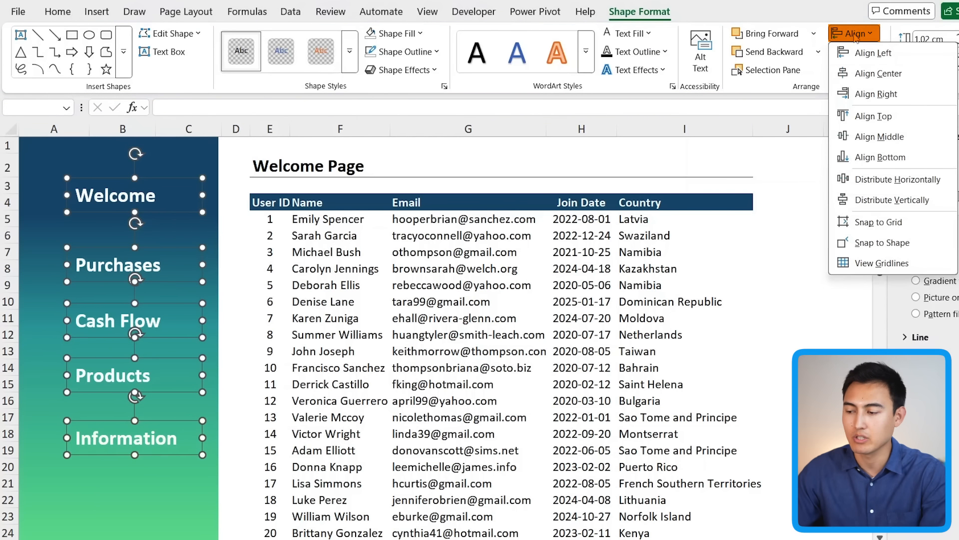
click(880, 54)
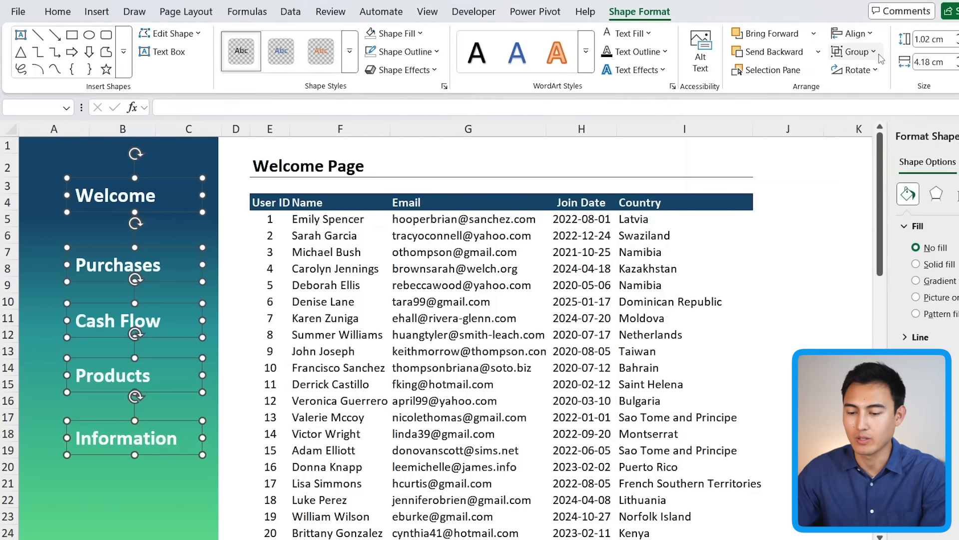
Distribute the five sidebar text boxes vertically and deselect them
click(844, 34)
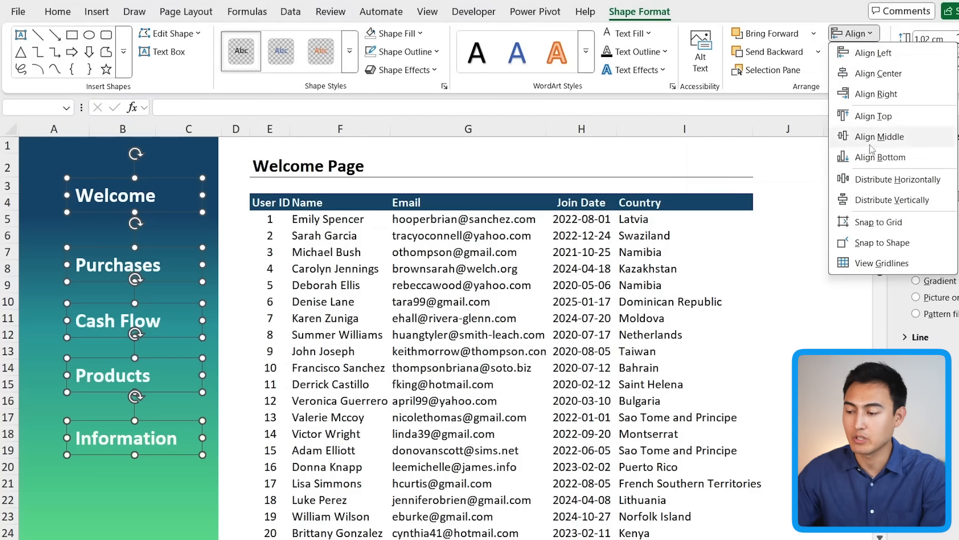
click(890, 209)
click(232, 280)
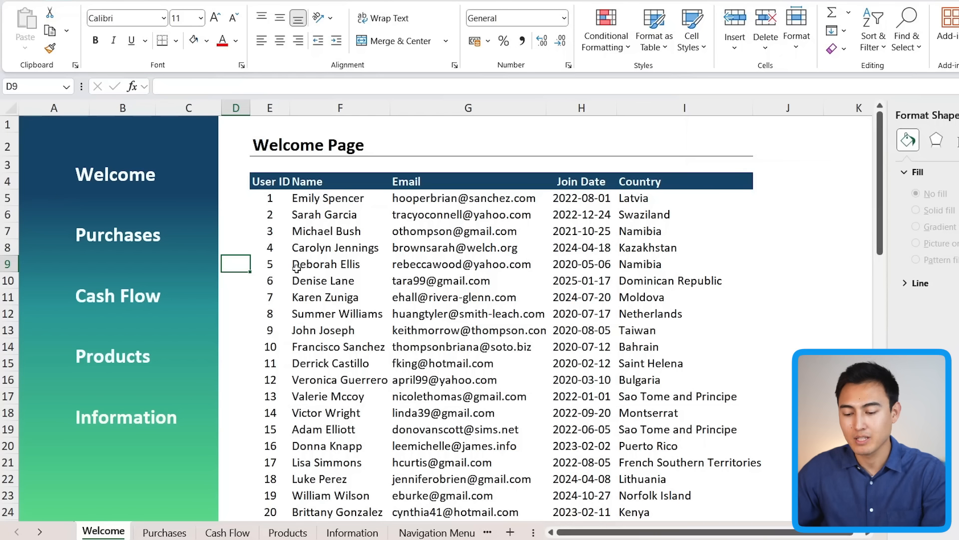
Go to the Icons sheet that holds the menu icons
key(ctrl+Page_Down)
key(ctrl+Page_Down)
key(ctrl+Page_Down)
key(ctrl+Page_Down)
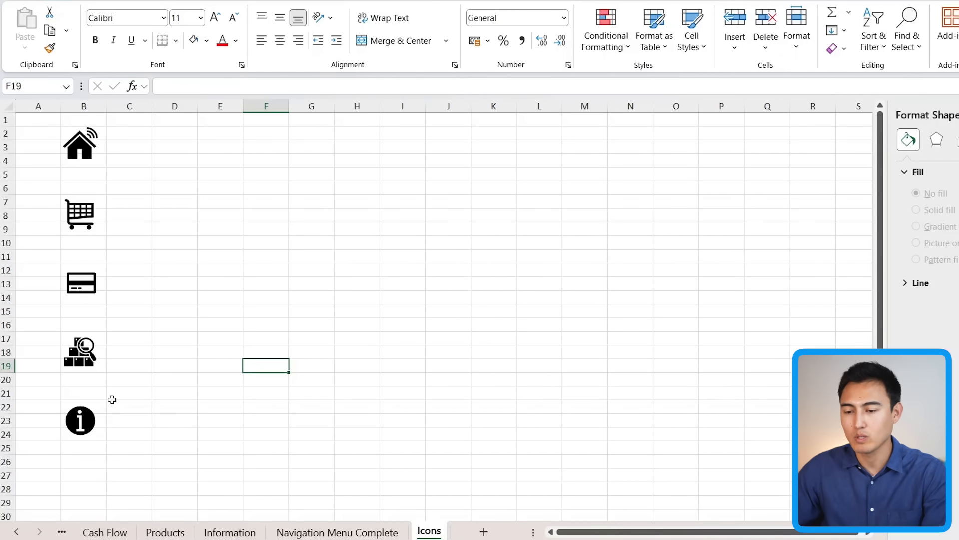
Look at the stock icon library and its icon search
click(102, 13)
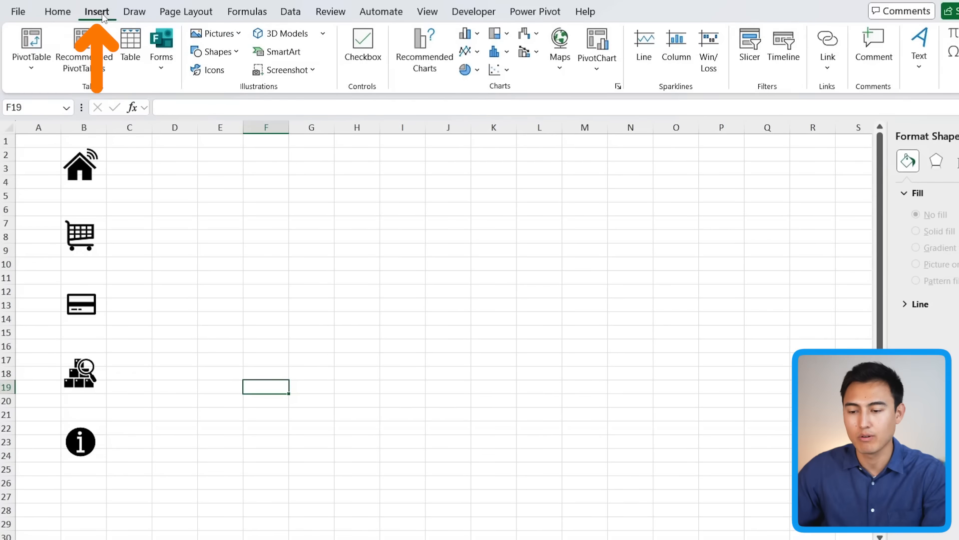
click(212, 73)
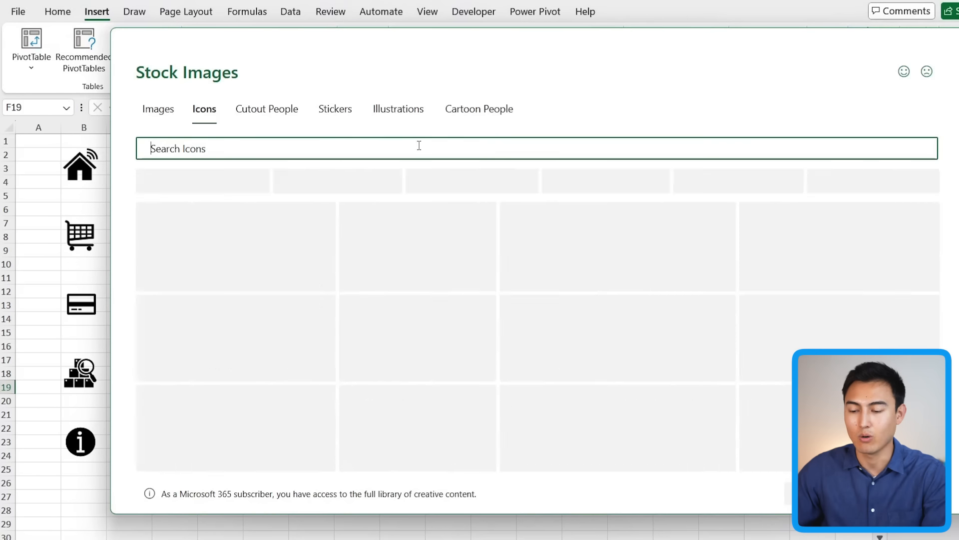
click(185, 146)
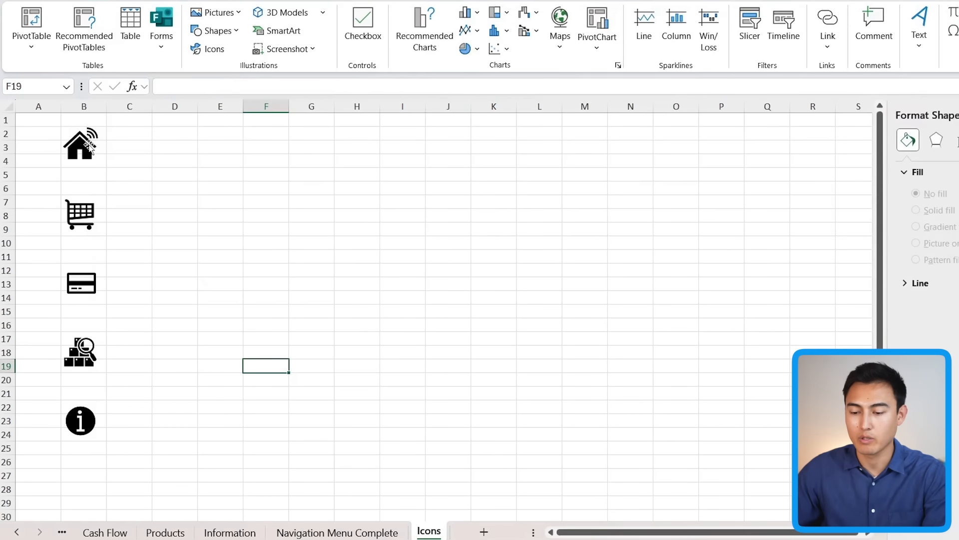
Cut all five menu icons (house, cart, card, boxes and information) from the Icons sheet
click(91, 174)
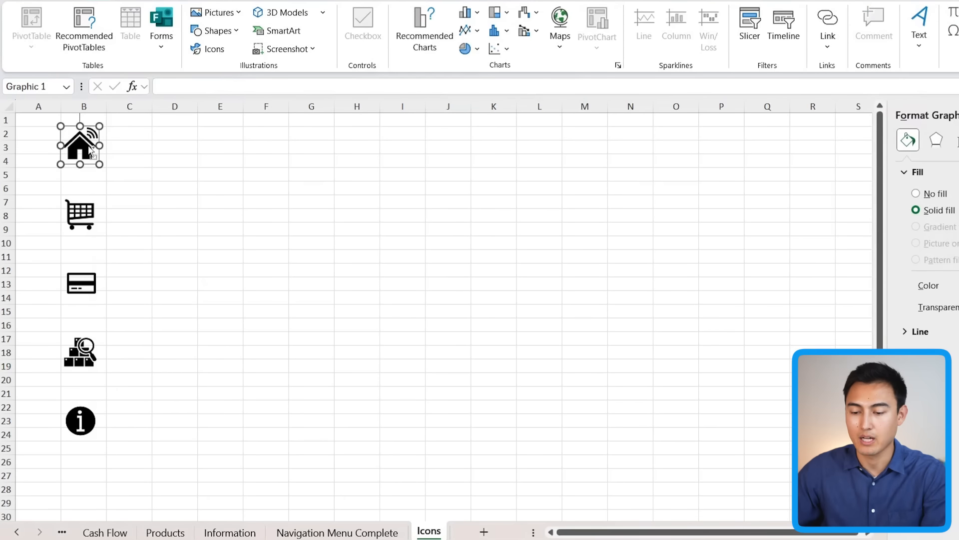
ctrl+click(91, 220)
ctrl+click(80, 282)
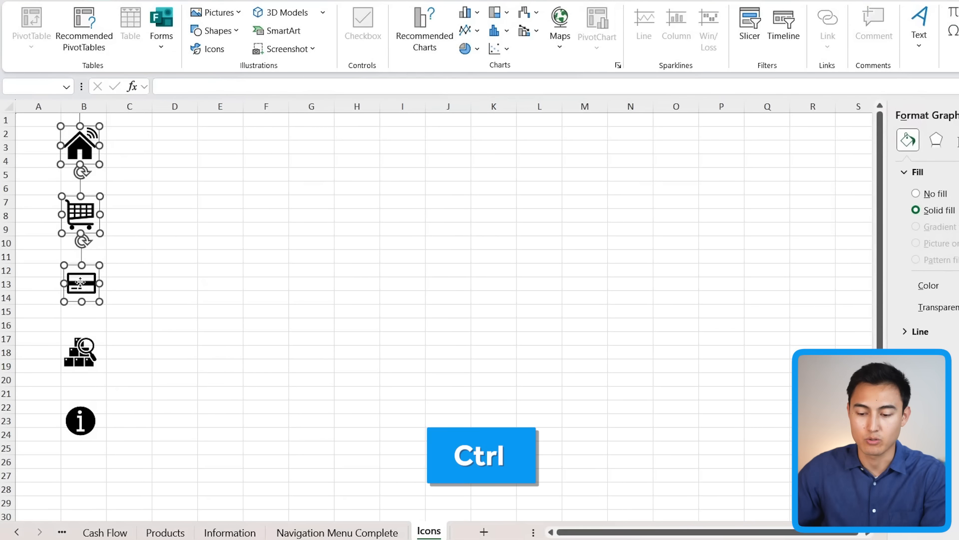
ctrl+click(89, 357)
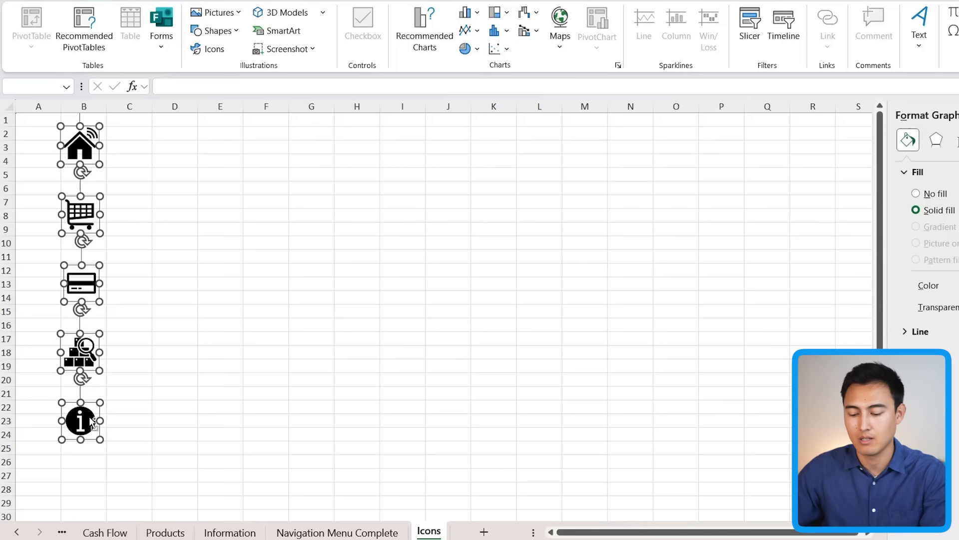
key(ctrl+x)
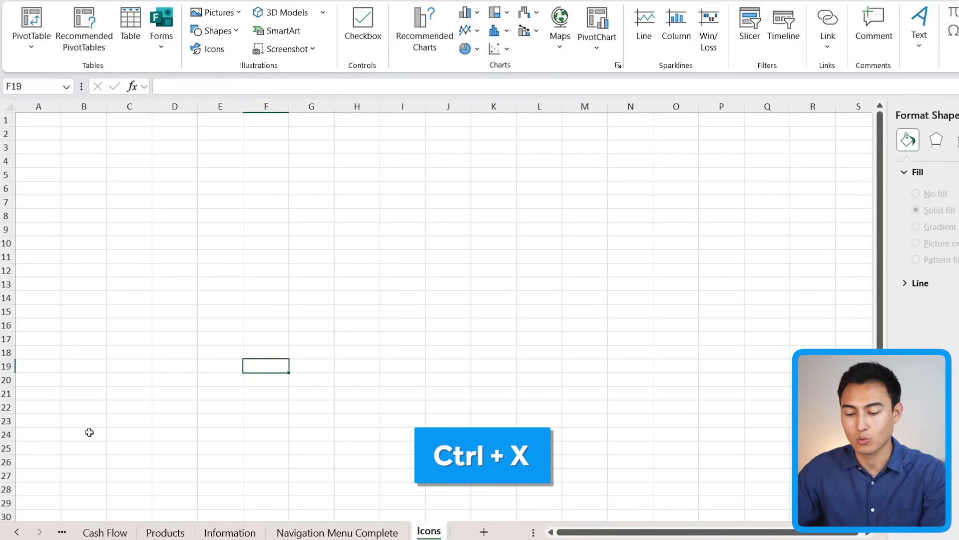
Paste the cut icons over the gradient sidebar on the Welcome sheet, starting near its upper-left corner
click(97, 536)
key(ctrl+Page_Up)
key(ctrl+Page_Up)
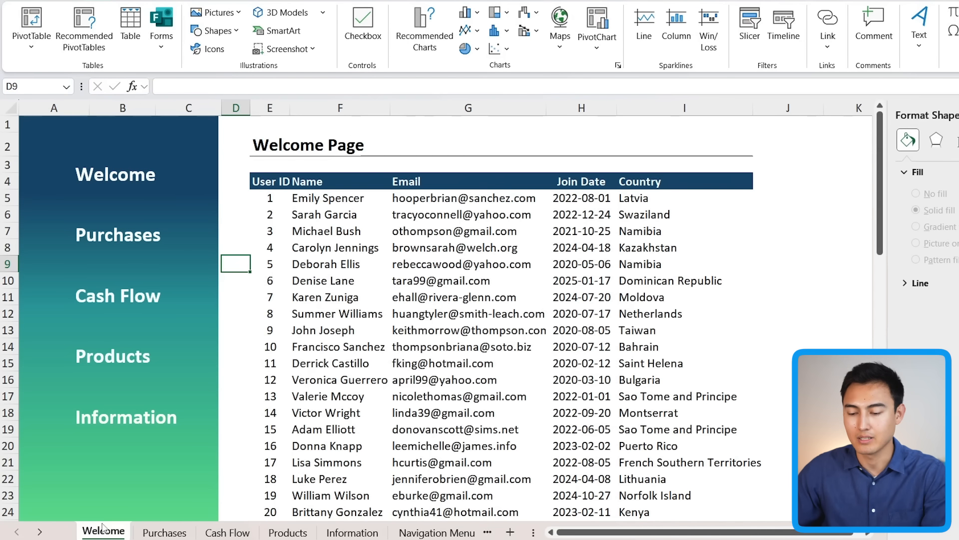
key(Left)
key(Left)
key(Left)
key(Up)
key(Up)
key(Up)
key(Up)
key(Up)
key(Up)
key(Up)
key(Up)
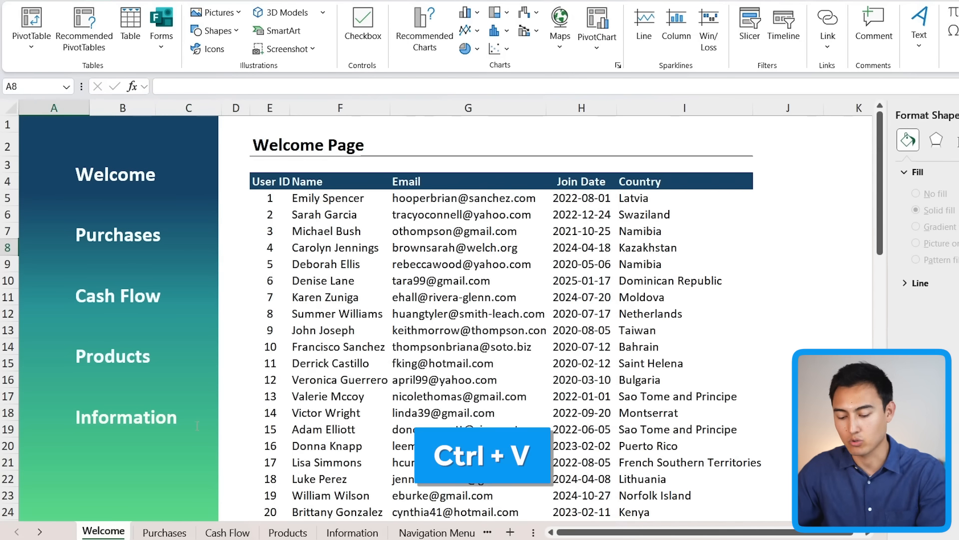
key(ctrl+v)
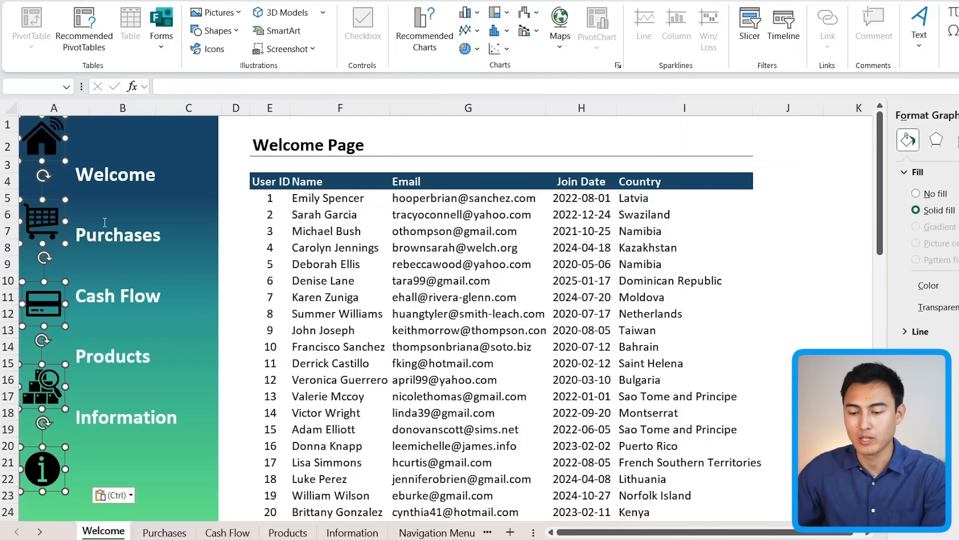
Move the cart, card, boxes and information icons beside the Purchases, Cash Flow, Products and Information labels
drag(48, 253, 47, 235)
drag(50, 334, 51, 296)
drag(49, 416, 49, 356)
drag(49, 501, 49, 417)
Make the sidebar icons white and shift the five text labels slightly to the right, away from the icons
click(49, 172)
ctrl+click(48, 233)
ctrl+click(50, 295)
ctrl+click(50, 356)
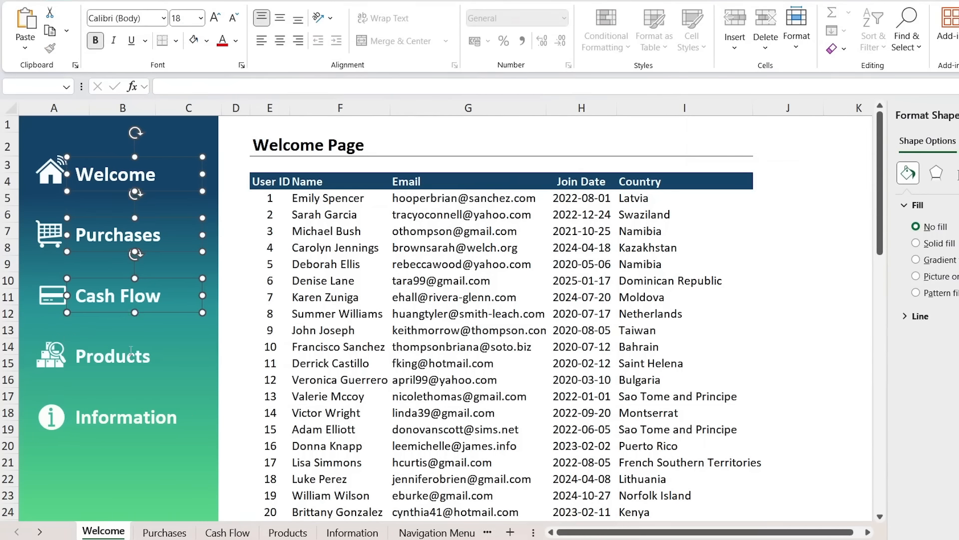
click(235, 313)
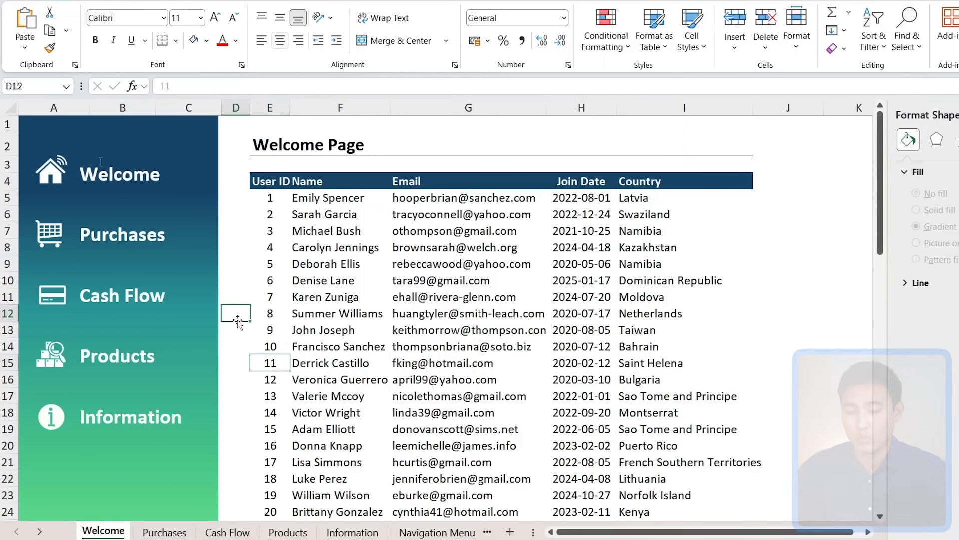
Hyperlink the Welcome and Purchases sidebar text boxes to cell A1 of their matching sheets in this document
click(137, 174)
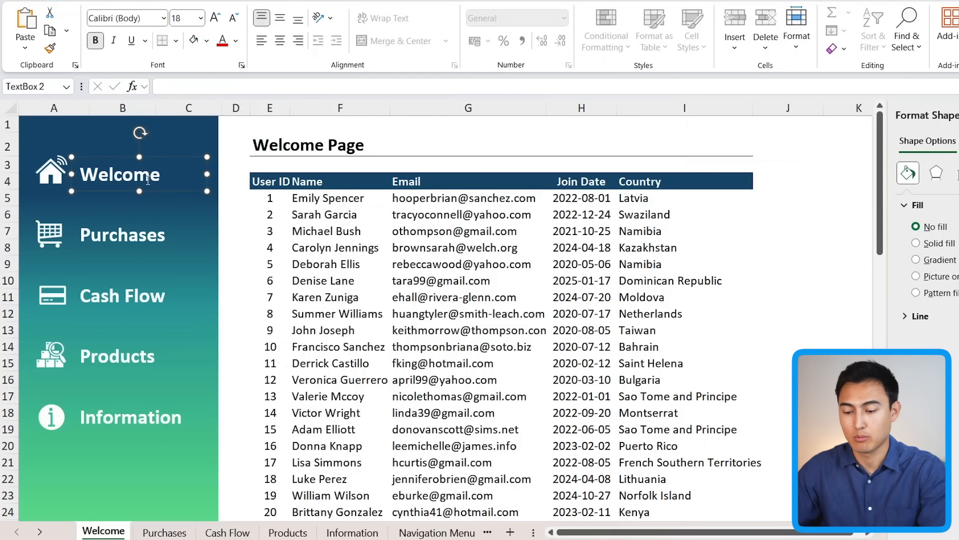
key(ctrl+k)
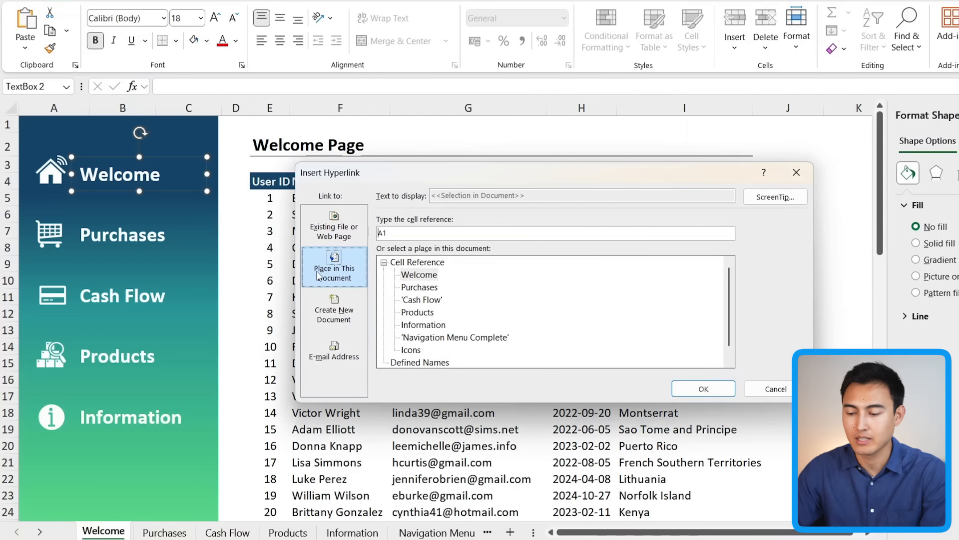
double_click(432, 276)
click(172, 230)
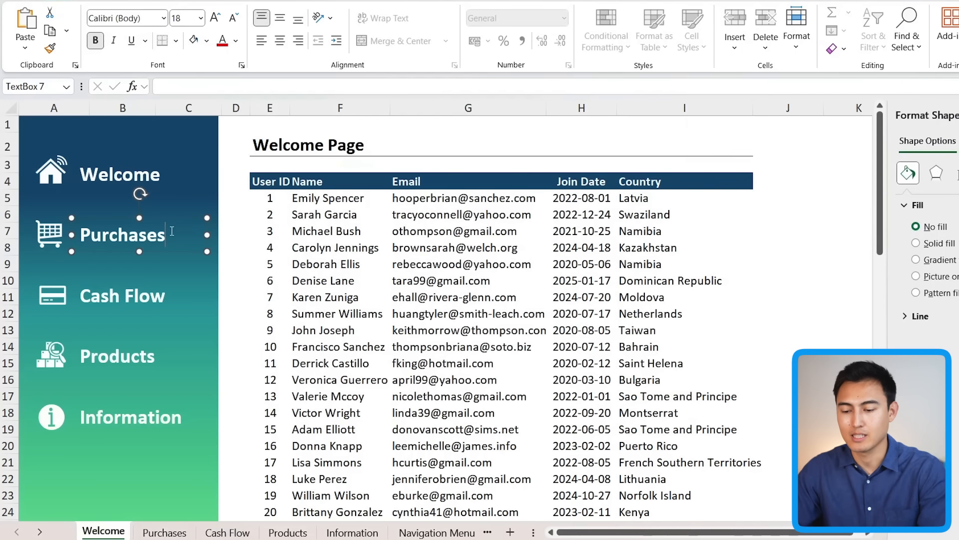
key(ctrl+k)
double_click(433, 287)
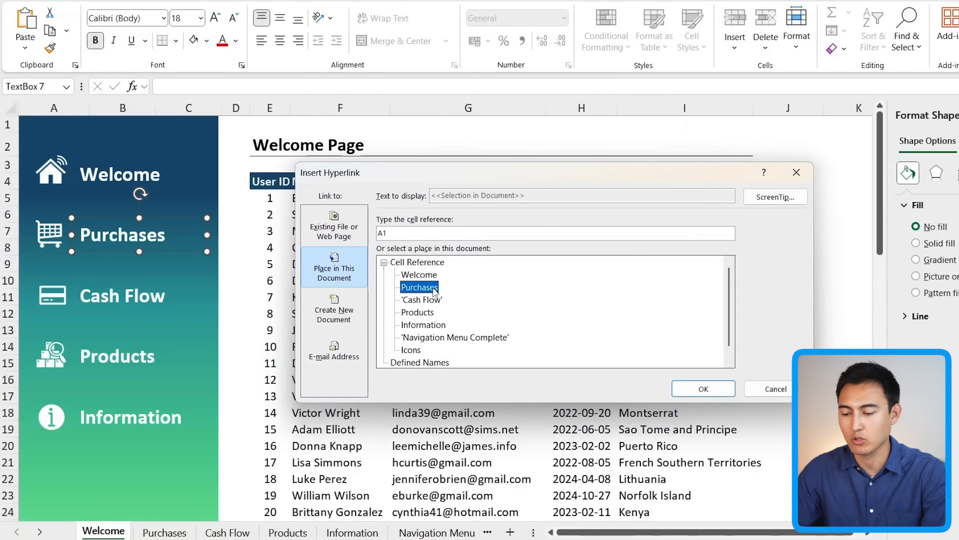
Hyperlink the Cash Flow and Products sidebar text boxes to their matching sheets in this document
click(149, 300)
key(ctrl+k)
double_click(421, 299)
click(130, 355)
key(ctrl+k)
click(417, 312)
key(Return)
Hyperlink the Information sidebar text box to the Information sheet and deselect it
click(135, 417)
key(ctrl+k)
click(424, 326)
key(Return)
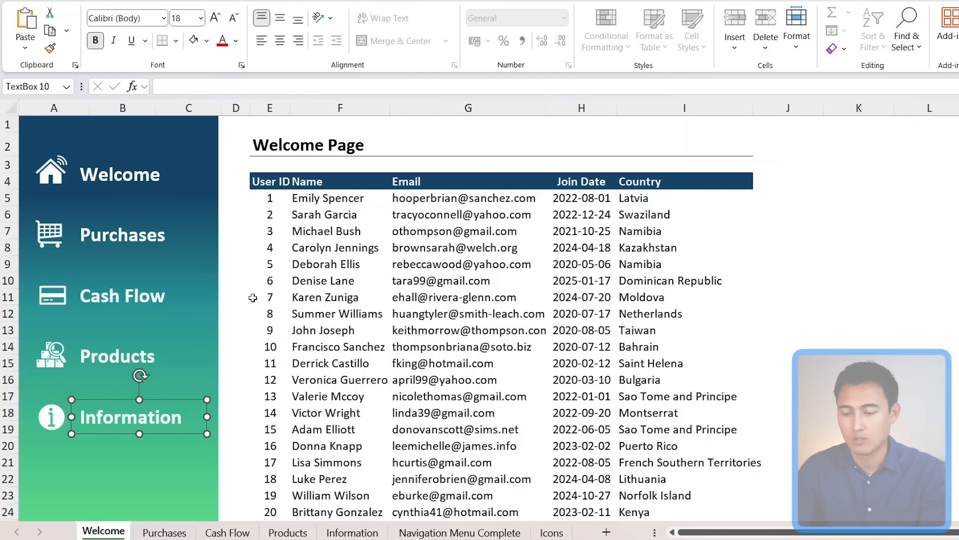
click(249, 266)
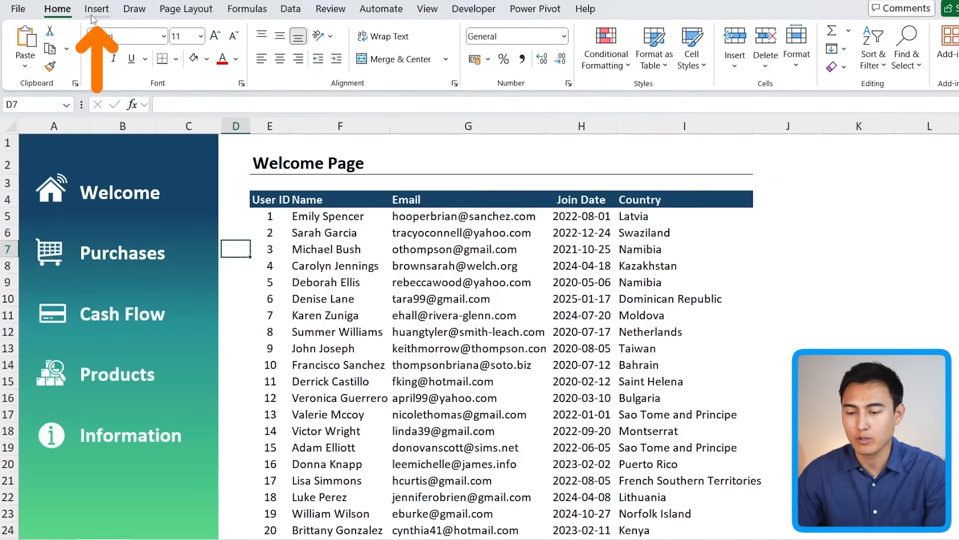
Draw a rounded rectangle about 1.96 cm high and 5.94 cm wide over the Welcome icon and label
click(96, 11)
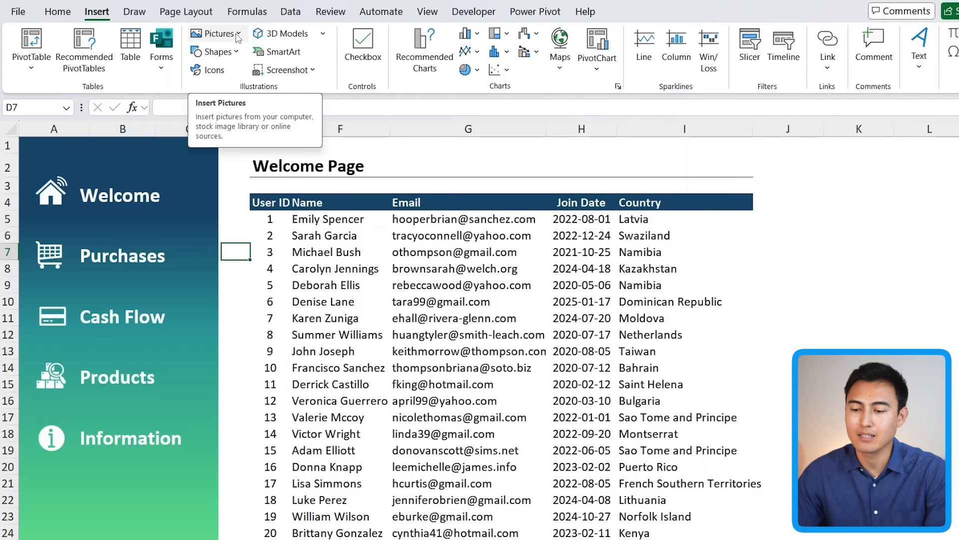
click(228, 56)
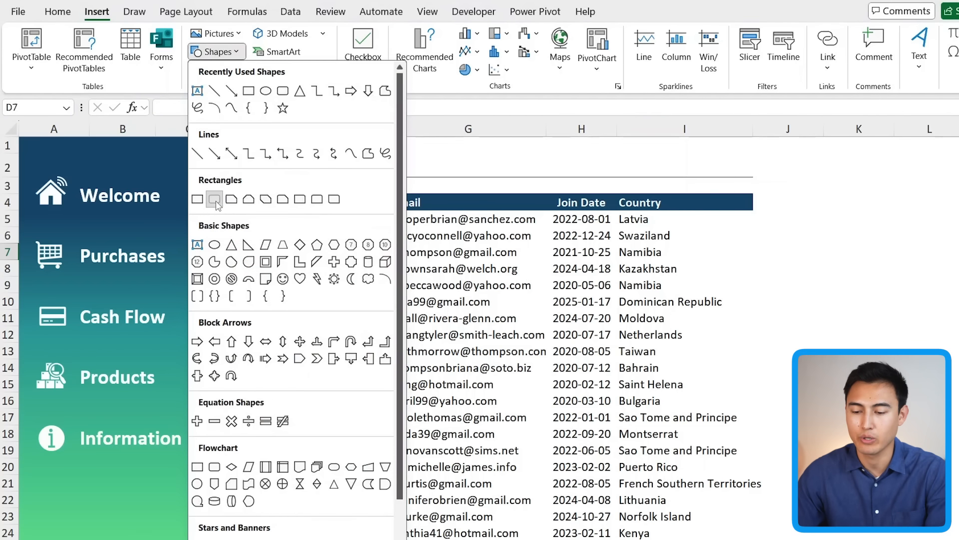
click(216, 200)
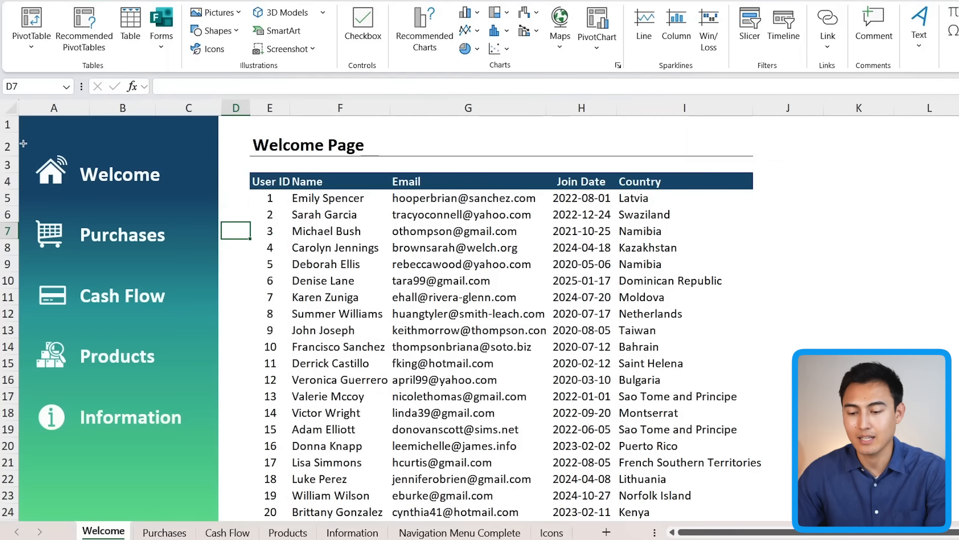
mouse_move(23, 144)
mouse_down()
mouse_move(153, 196)
mouse_move(223, 205)
mouse_move(213, 198)
mouse_move(215, 207)
mouse_up()
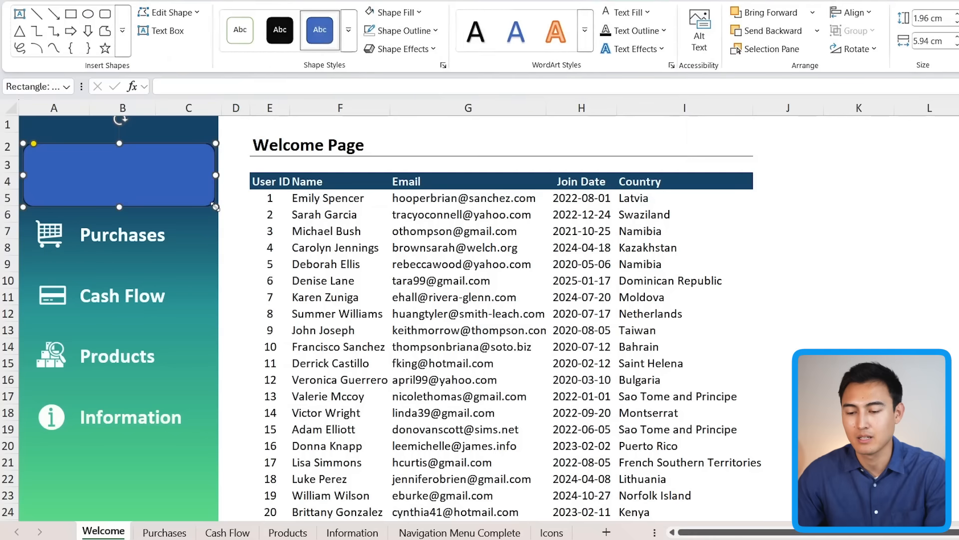
Fill the rounded rectangle with the custom colour #c7f9cc and give it a shadow effect
click(413, 17)
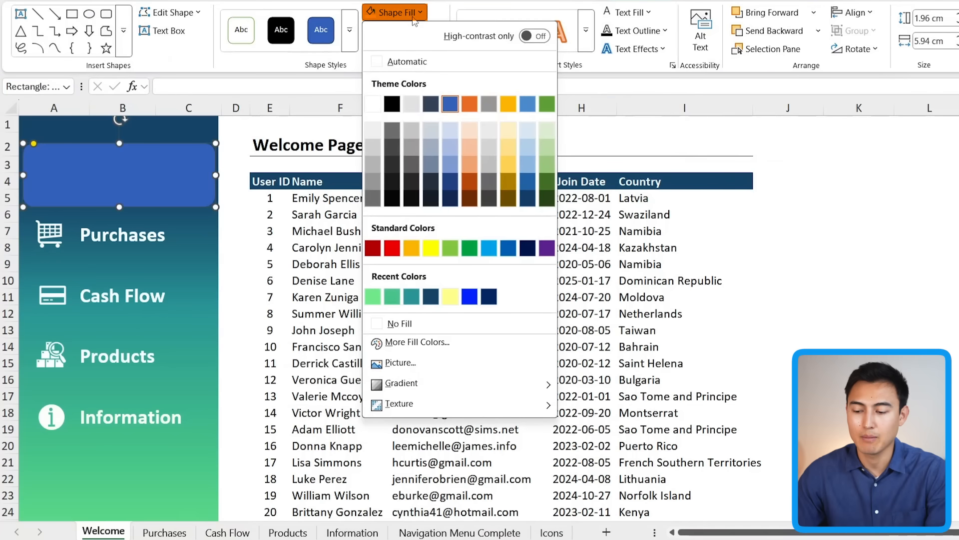
click(428, 345)
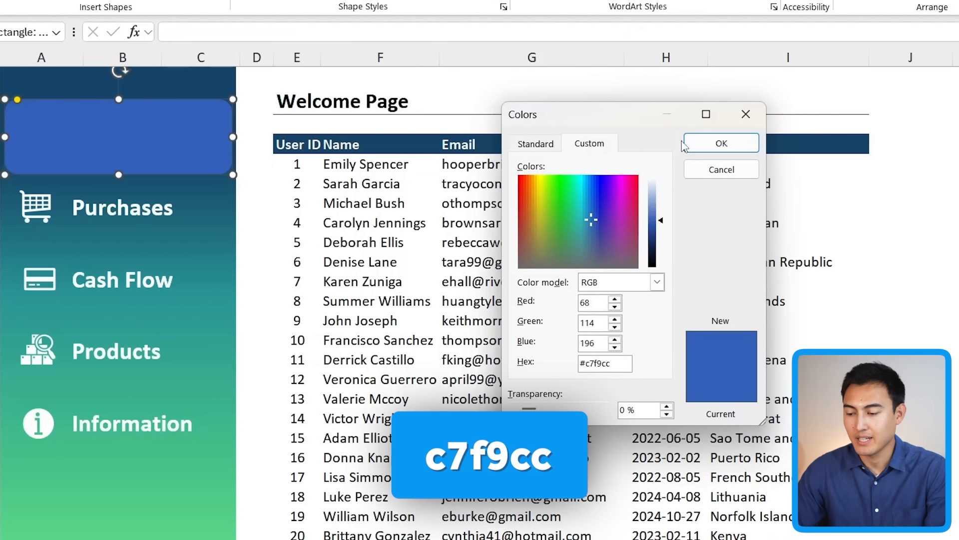
click(715, 145)
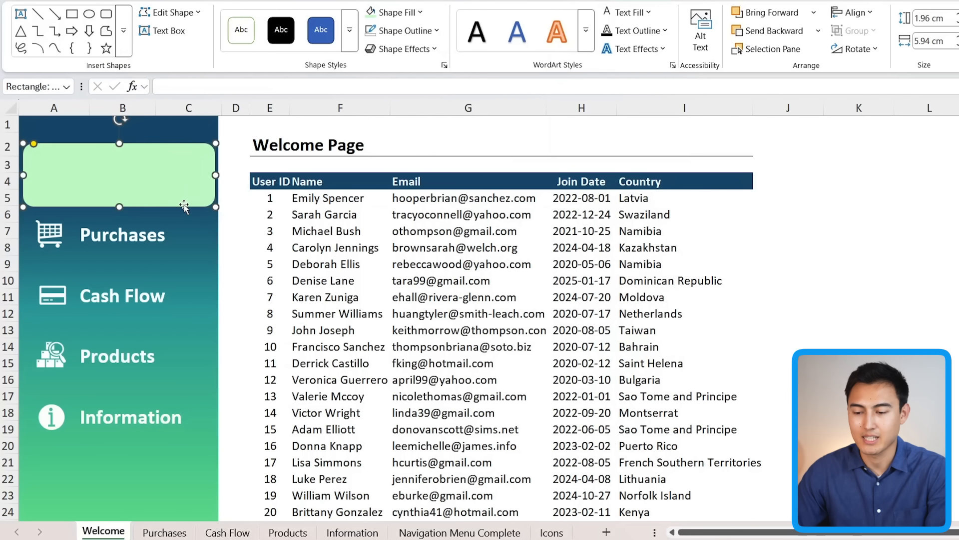
click(400, 49)
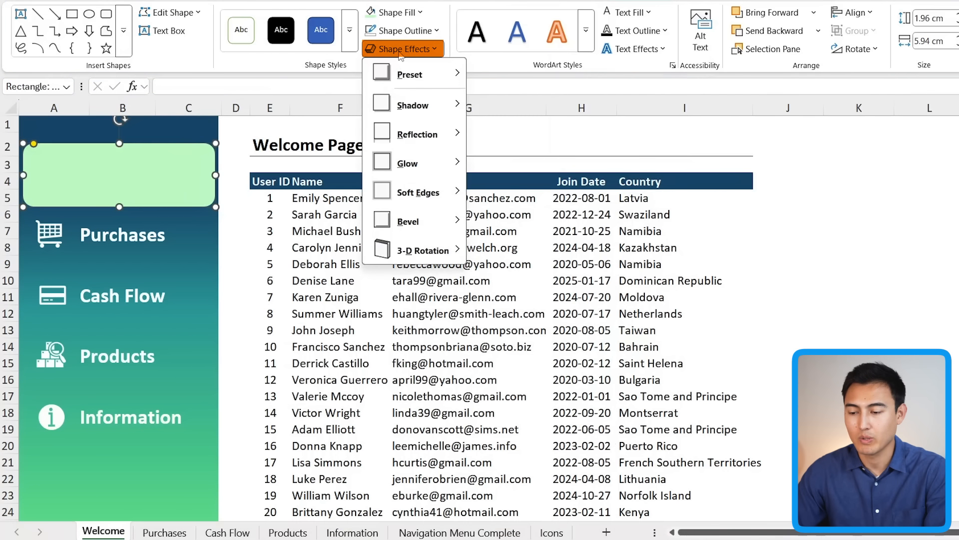
mouse_move(423, 105)
click(485, 165)
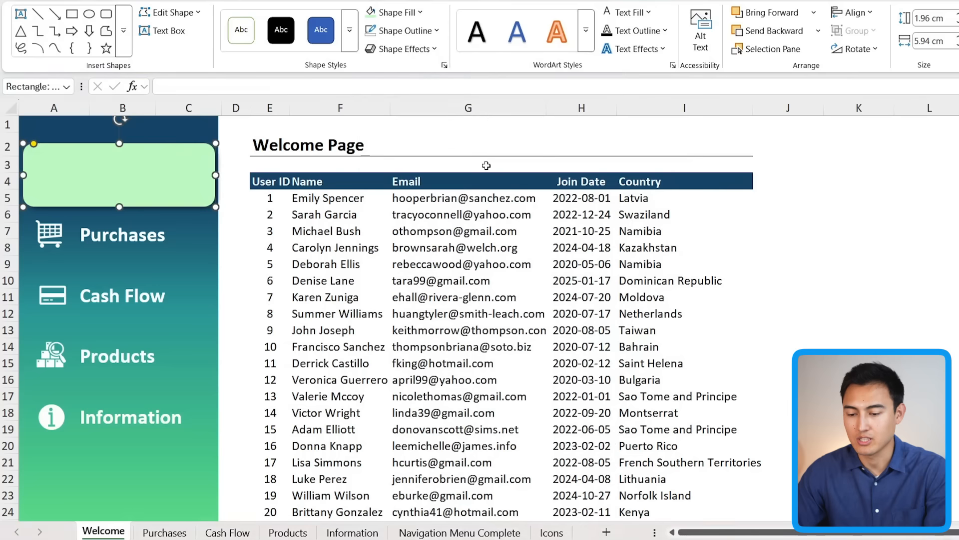
Send the rounded rectangle to the back, followed by the gradient sidebar, so the highlight sits between sidebar and label
right_click(148, 187)
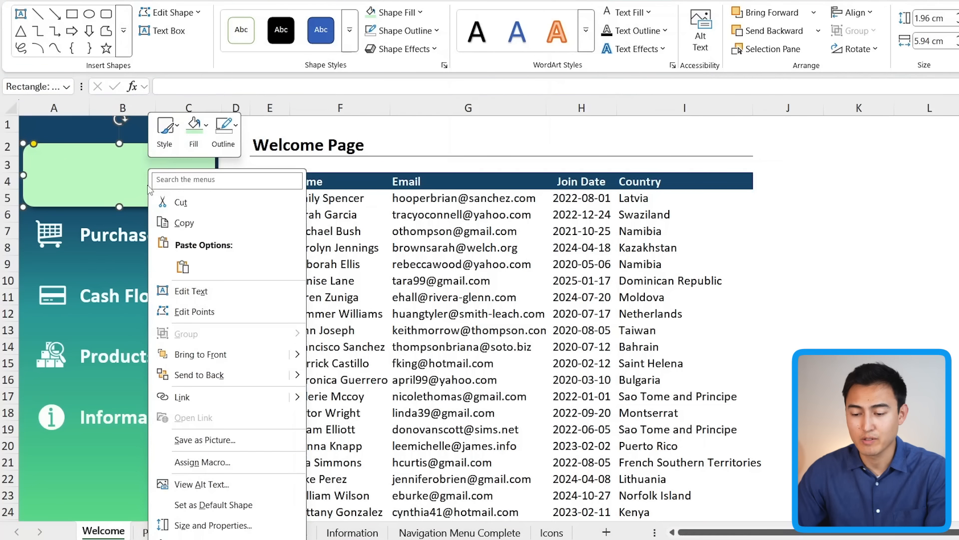
click(199, 375)
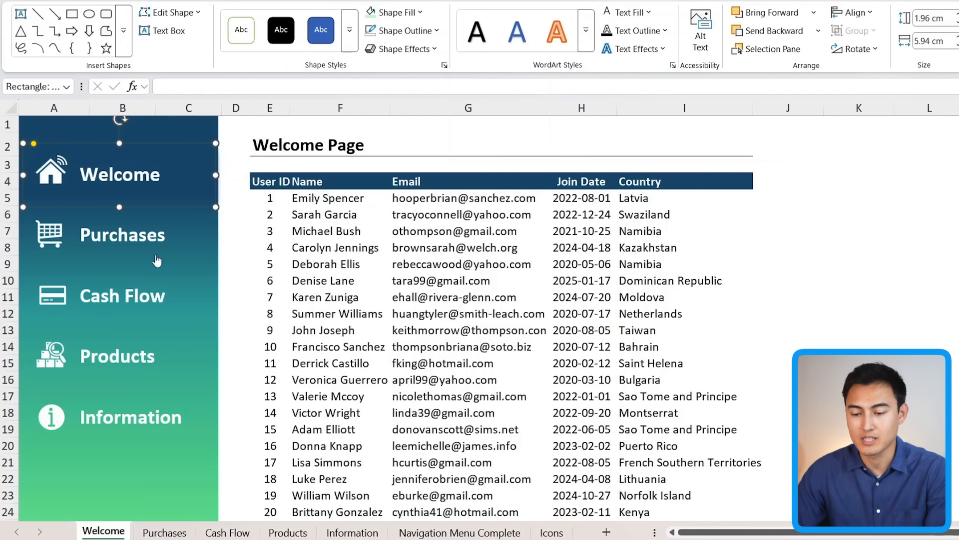
click(170, 130)
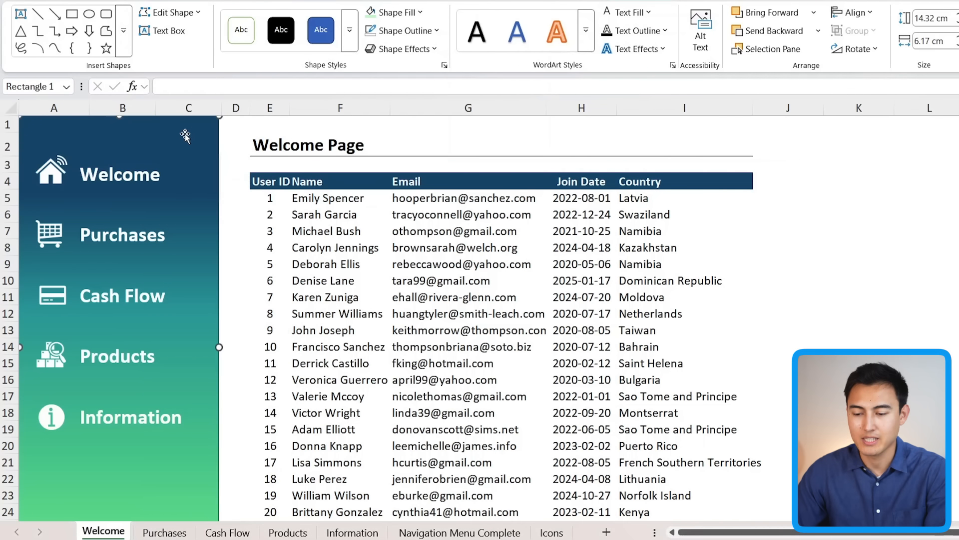
right_click(185, 136)
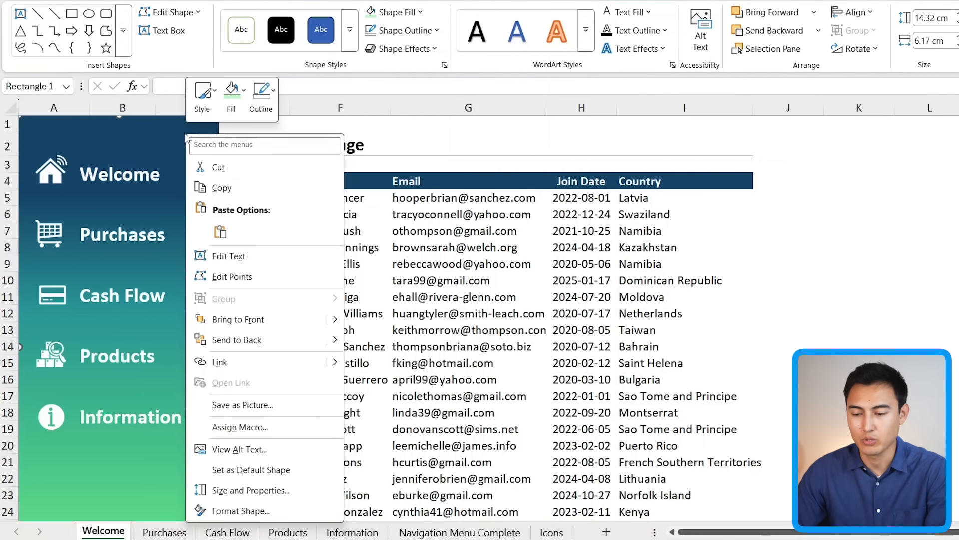
click(235, 346)
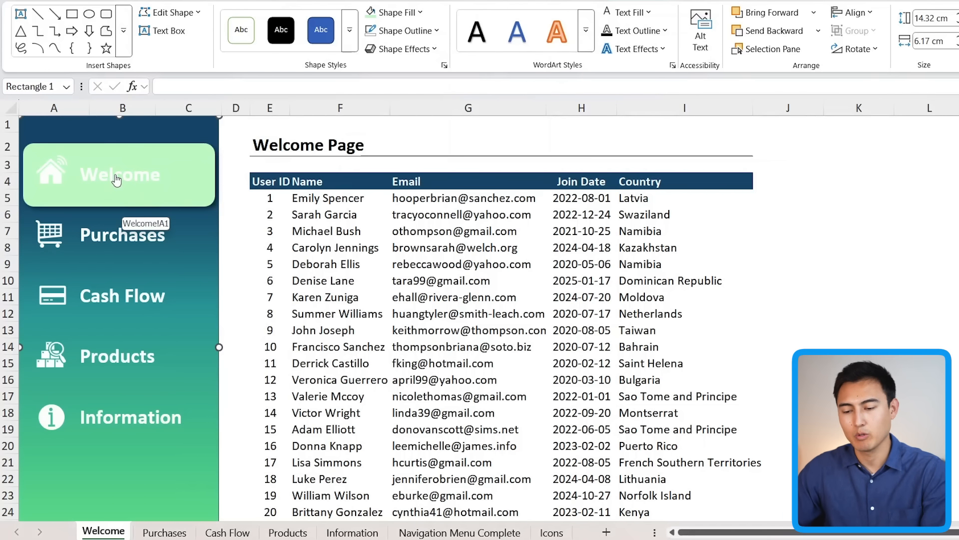
Set the font colour of the Welcome sidebar label to the recently used teal
click(54, 172)
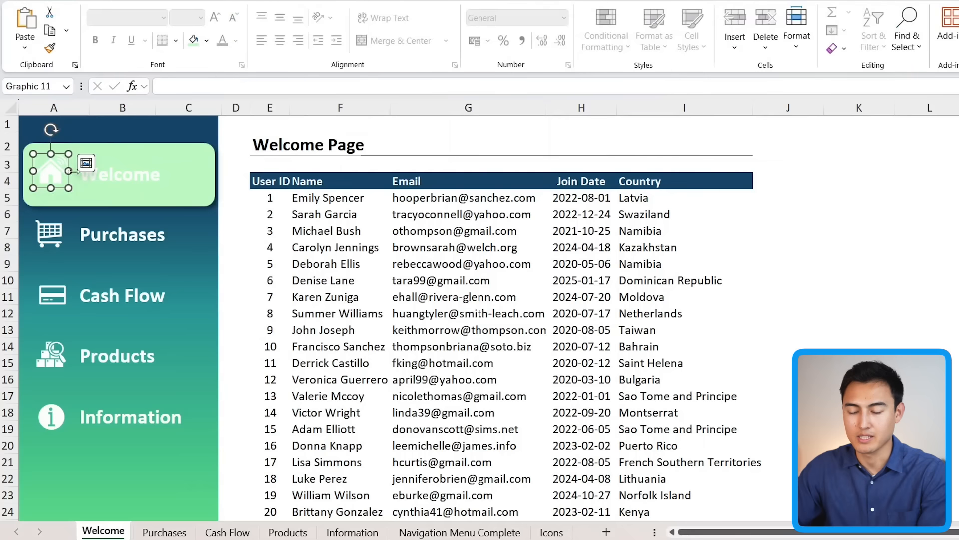
ctrl+click(118, 177)
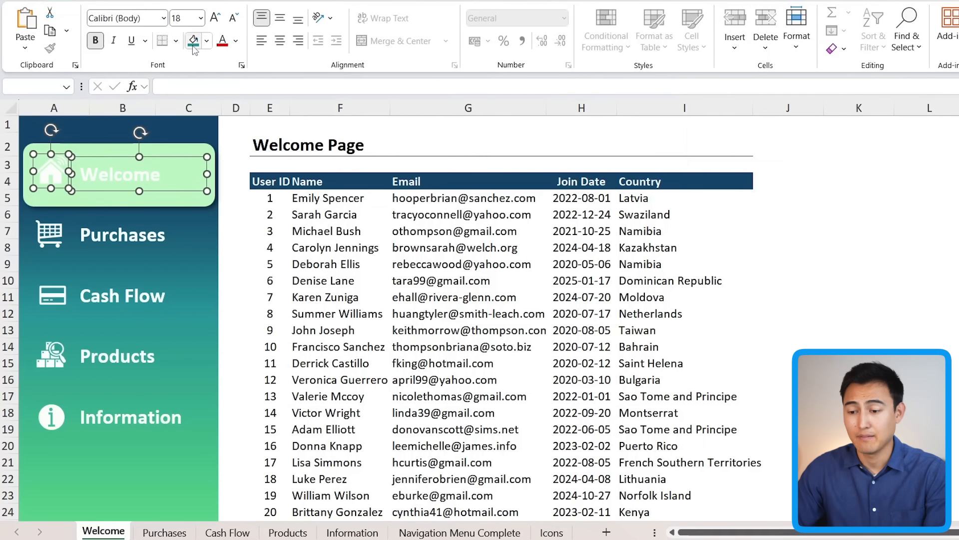
click(236, 41)
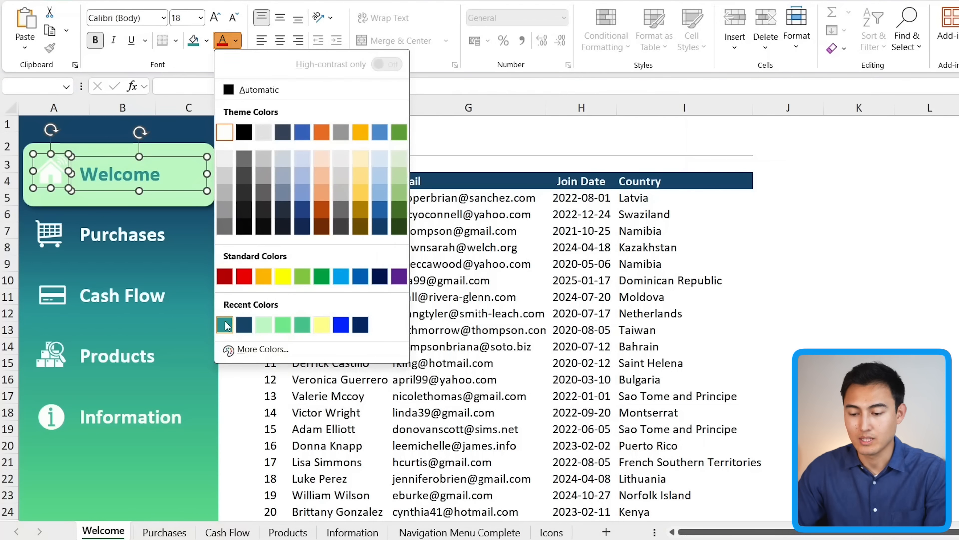
click(225, 323)
Fill the house icon beside the Welcome label with the same teal as the label text
click(51, 176)
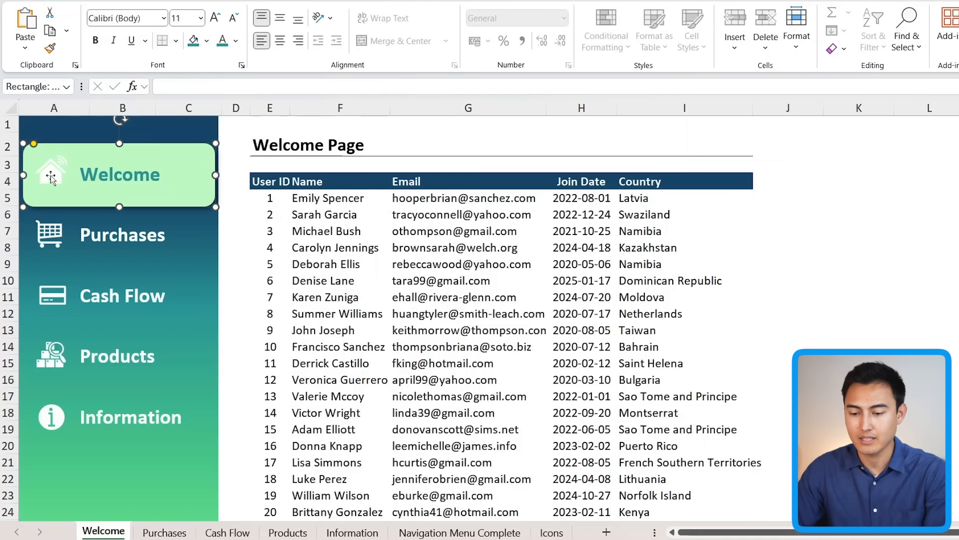
click(46, 175)
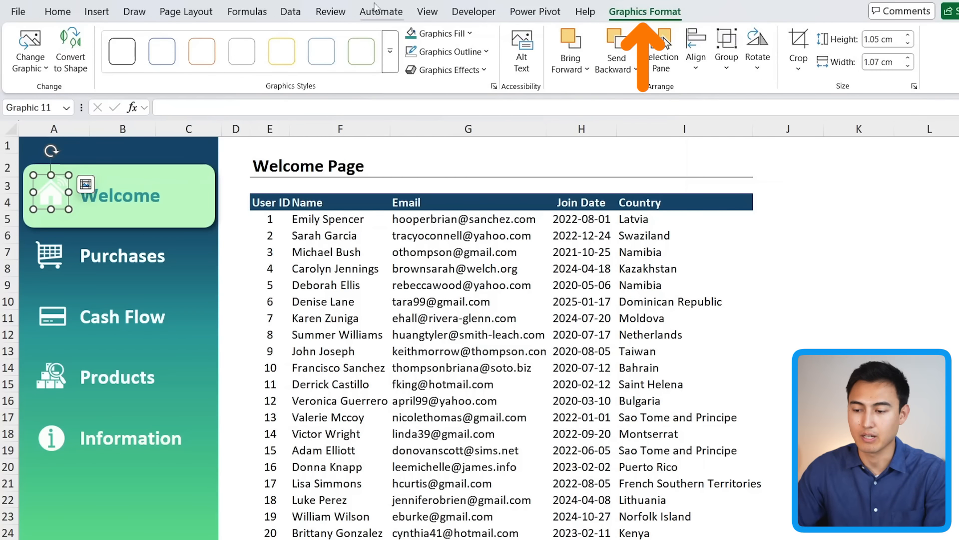
click(470, 35)
click(413, 318)
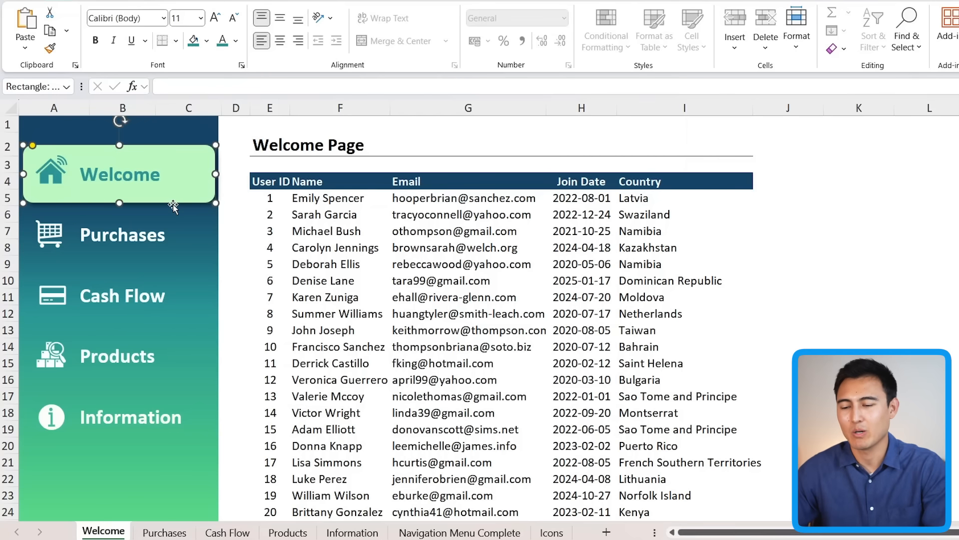
Draw a tall narrow rectangle about 13.23 cm high and 0.69 cm wide along the sidebar's right edge
click(242, 229)
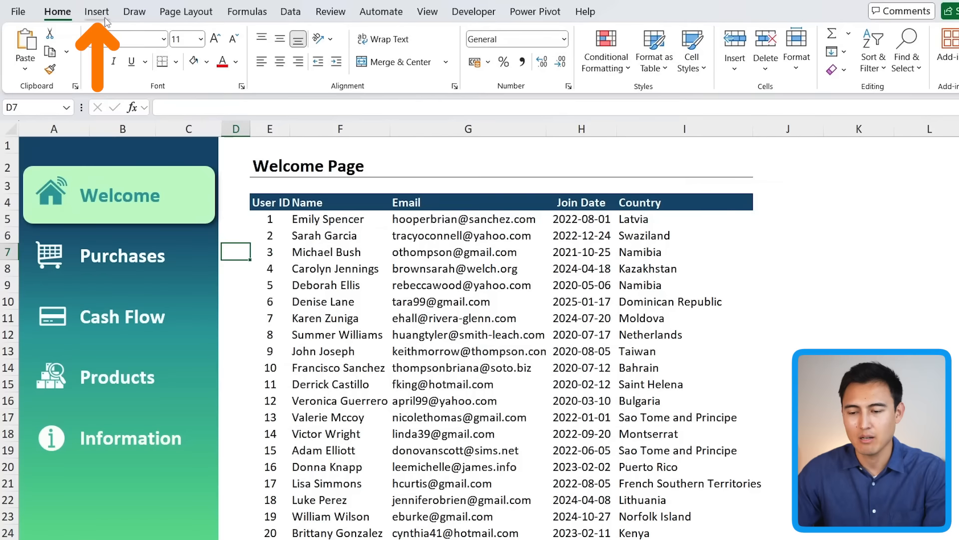
click(97, 12)
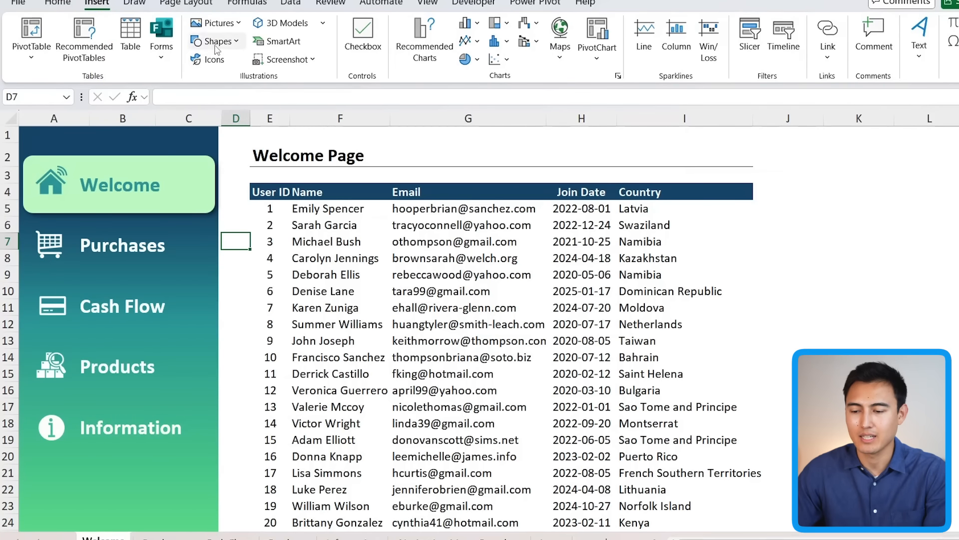
click(219, 53)
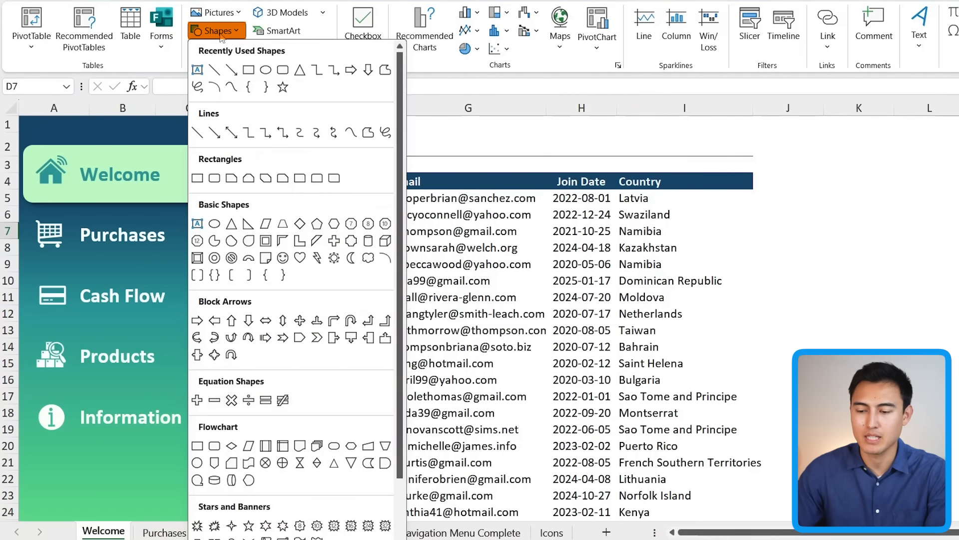
click(249, 70)
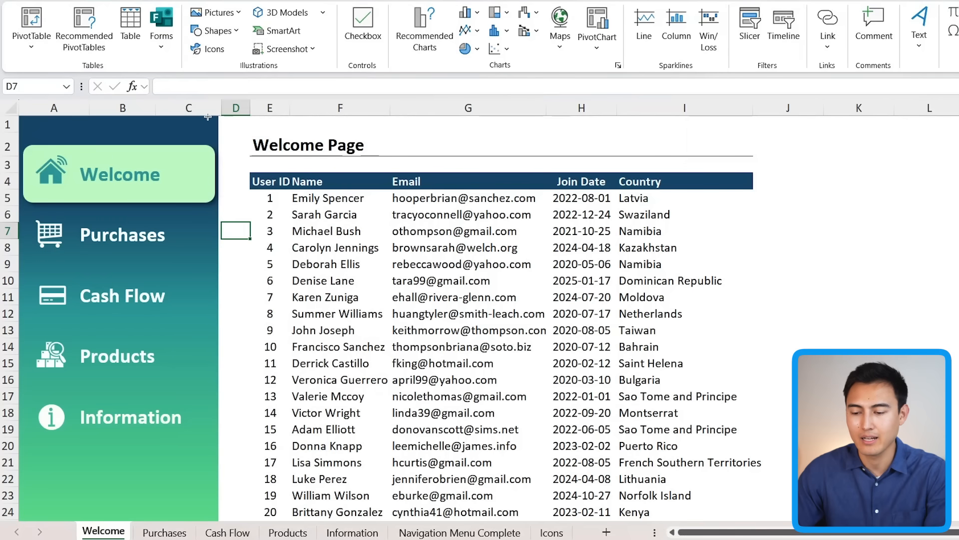
click(192, 138)
key(Right)
drag(200, 120, 222, 529)
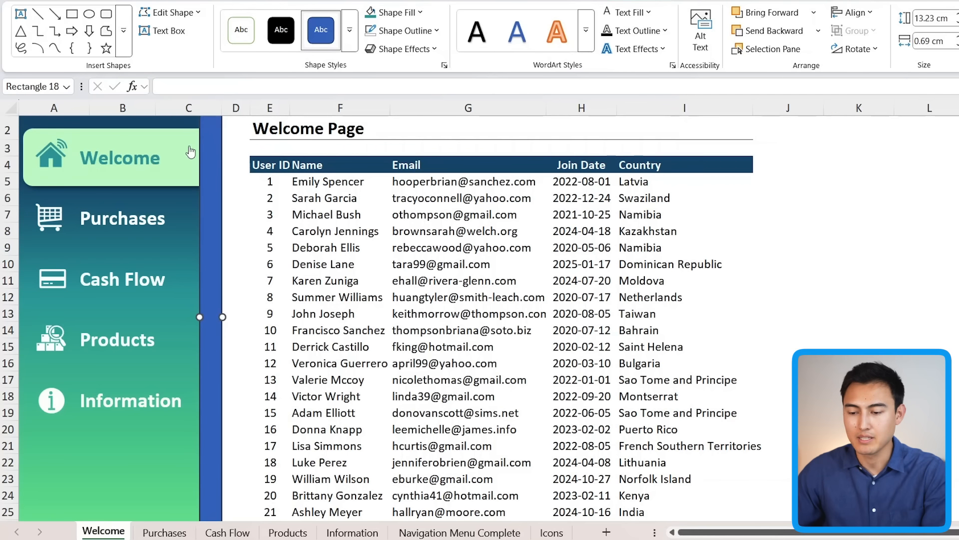
Fill the narrow rectangle with the same light green as the Welcome highlight and remove its outline
click(419, 13)
click(417, 300)
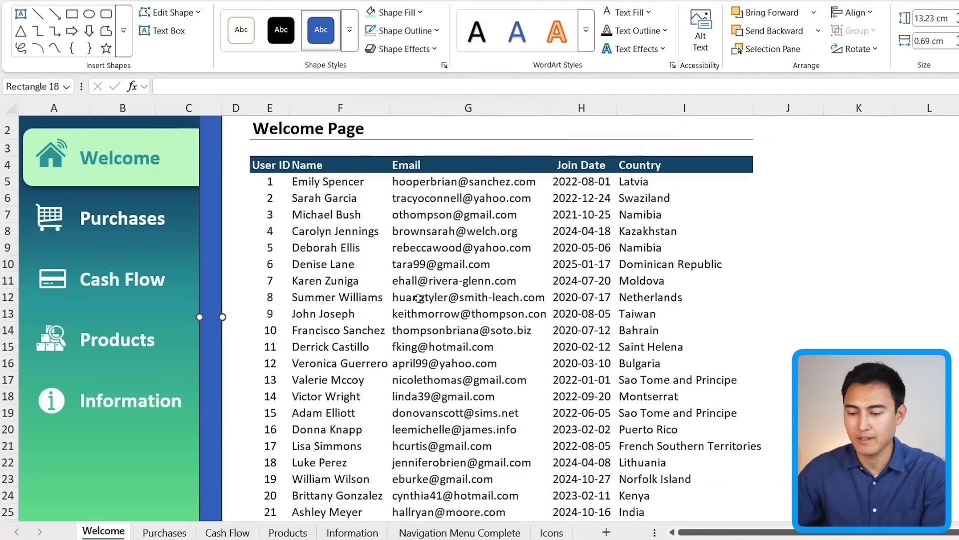
click(371, 31)
click(236, 205)
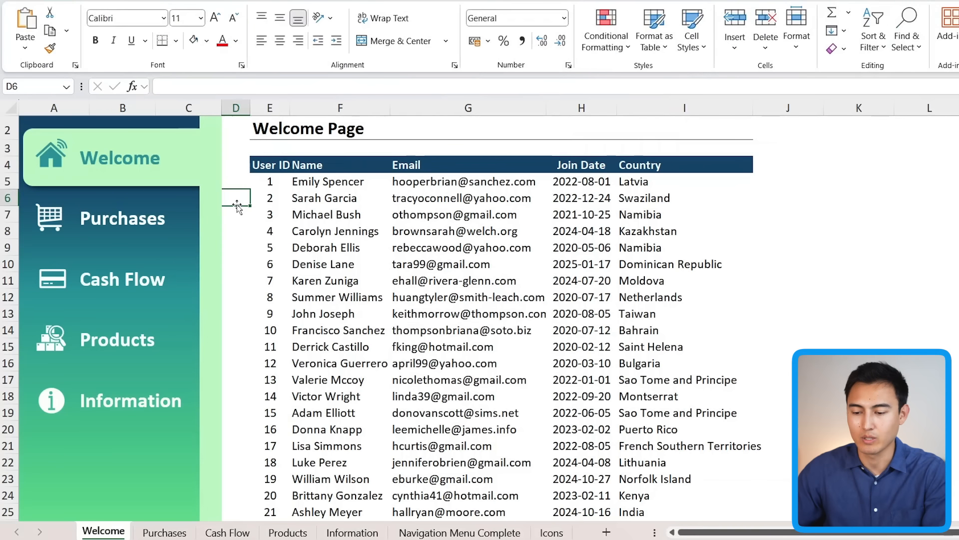
Narrow the light green strip slightly and nudge it left to line up with the sidebar's right edge
scroll(236, 207, up, 1)
click(221, 182)
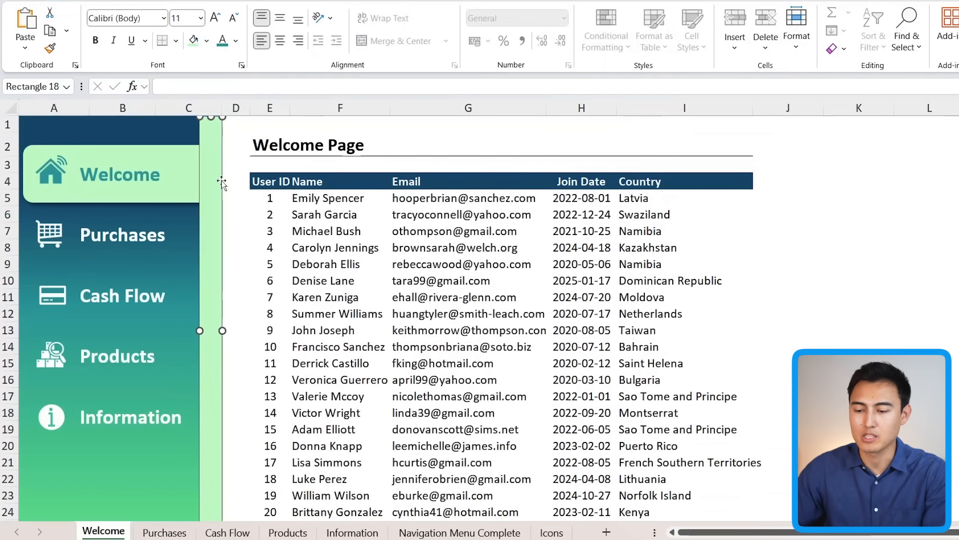
key(shift+Left)
key(shift+Left)
key(Left)
key(Left)
key(Left)
key(Left)
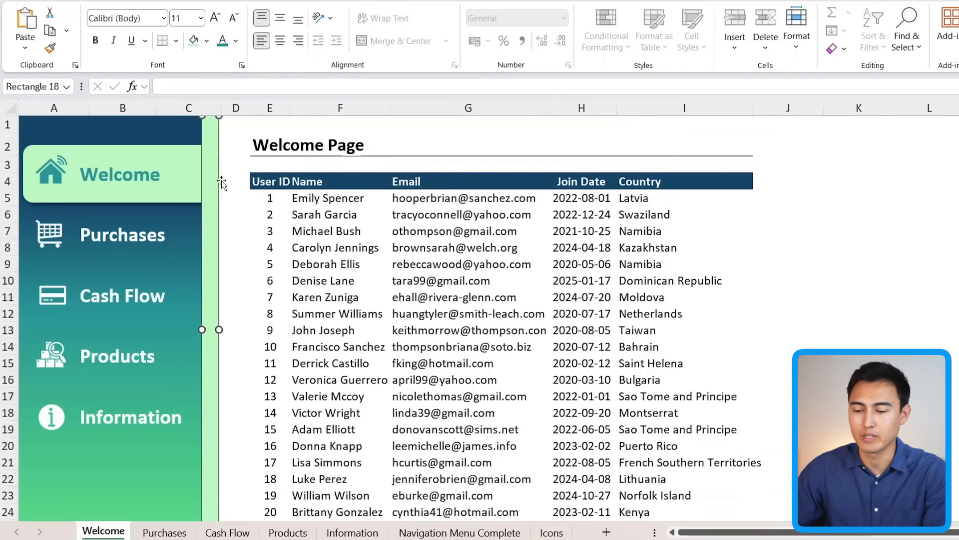
click(233, 210)
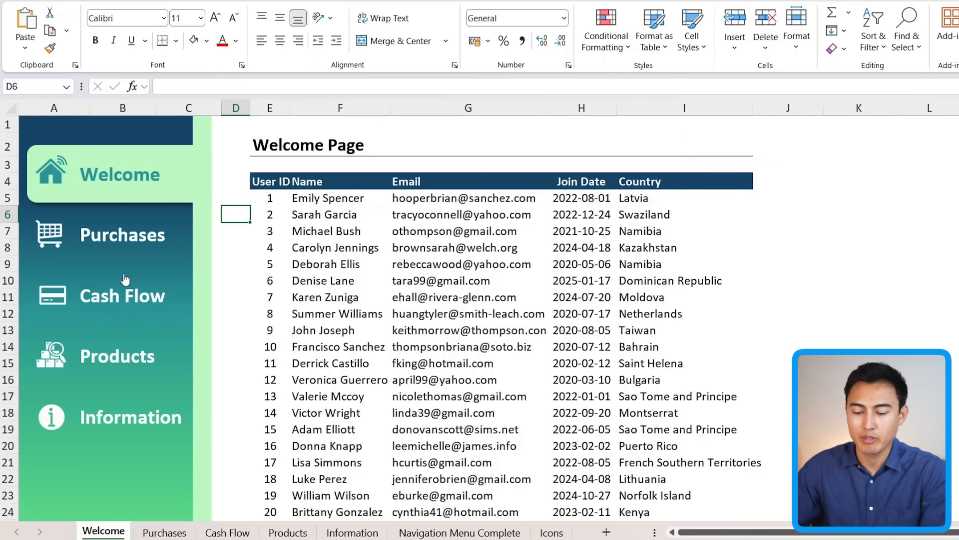
Copy columns A to C with the sidebar menu from the Welcome sheet and paste them at A1 of the Purchases sheet
click(159, 532)
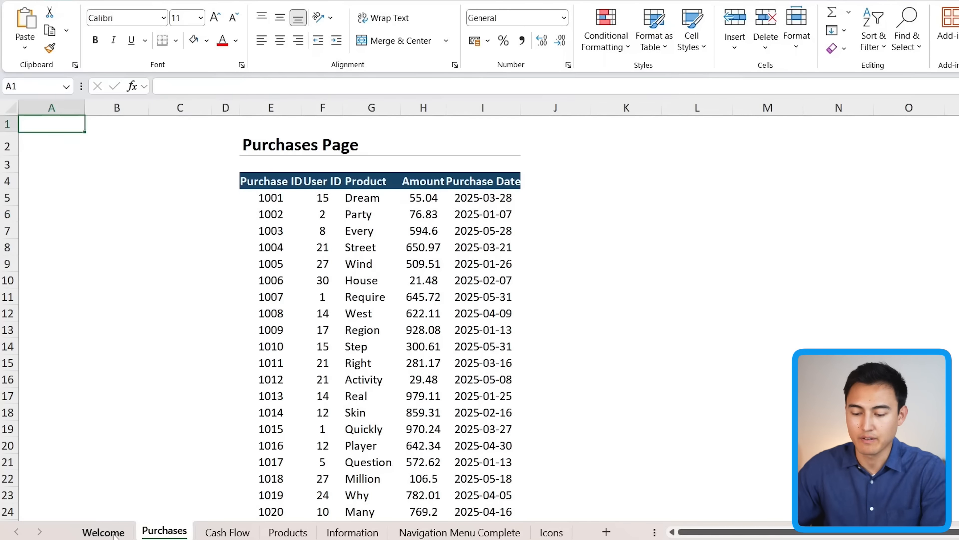
click(115, 535)
drag(51, 108, 186, 107)
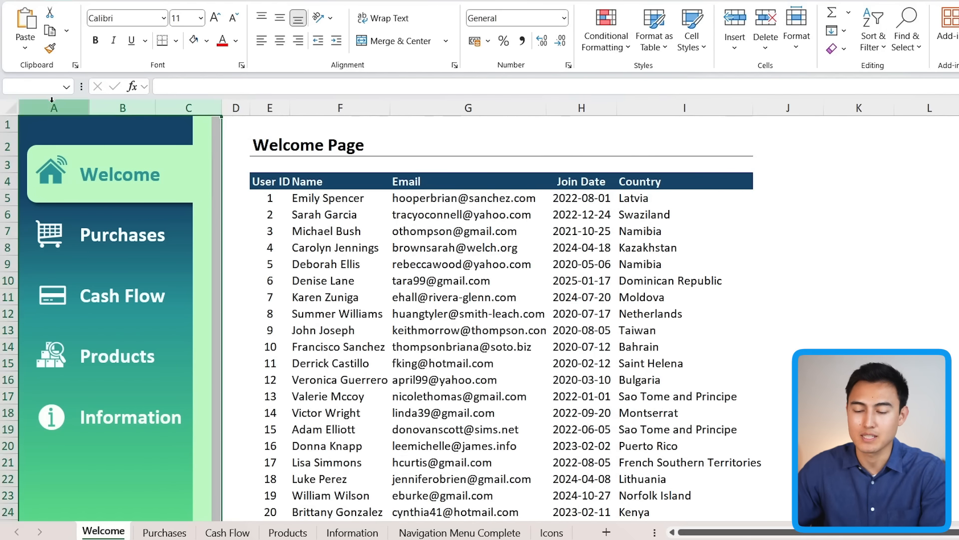
key(ctrl+c)
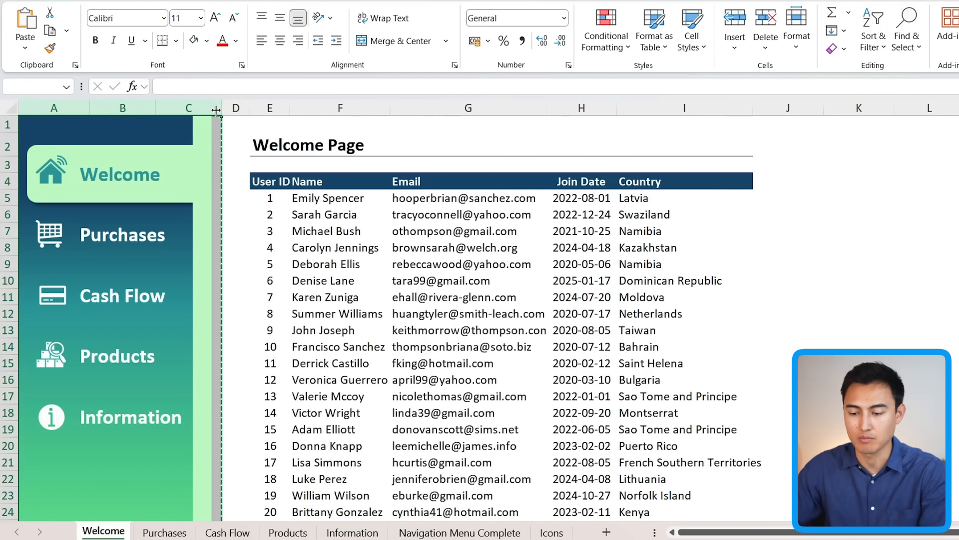
click(165, 533)
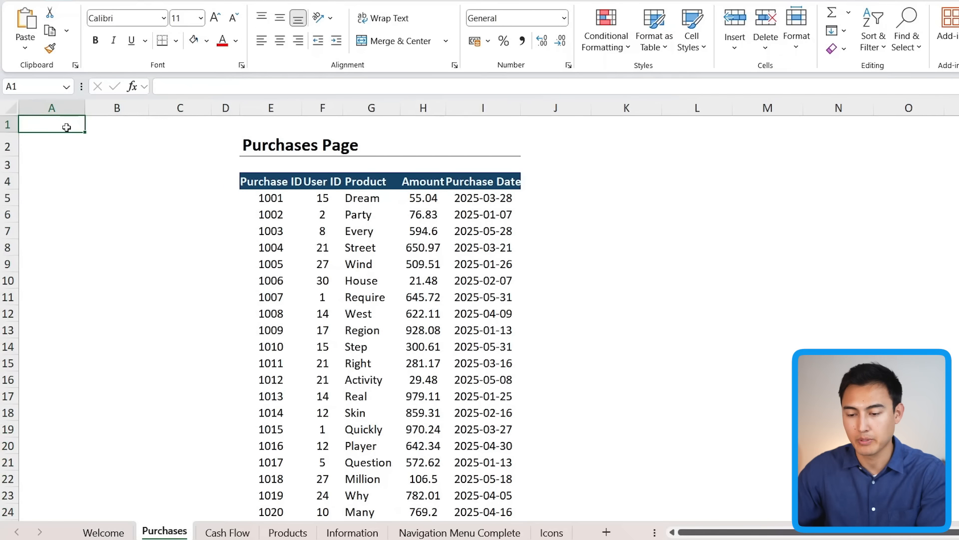
key(ctrl+v)
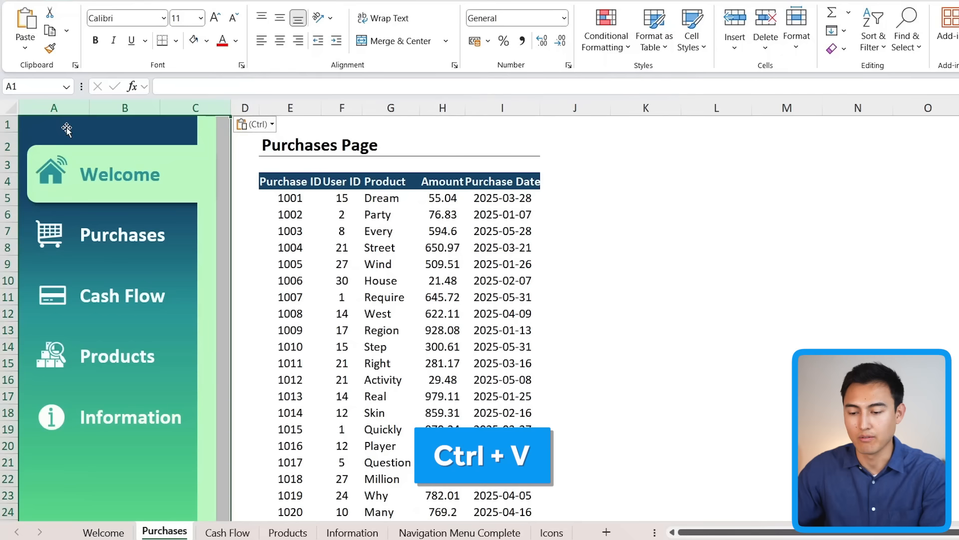
Move the highlight rectangle on the Purchases sheet straight down from the Welcome label to behind the Purchases label
click(96, 202)
key(Down)
key(Down)
key(Down)
key(Down)
key(Down)
key(Down)
key(Down)
key(Down)
key(Down)
key(Down)
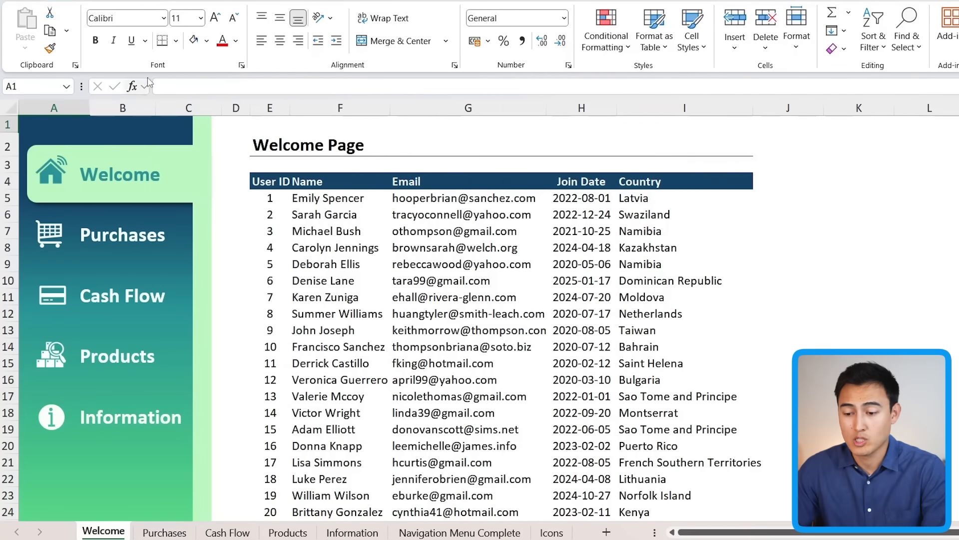
Test the sidebar links by going through Purchases, Cash Flow, Products and Information, and back up to Welcome
click(125, 230)
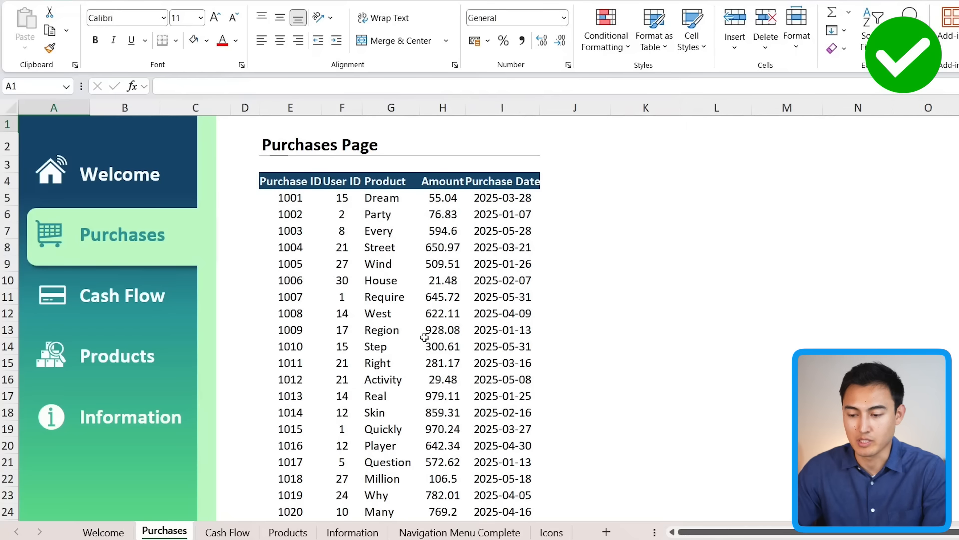
click(132, 293)
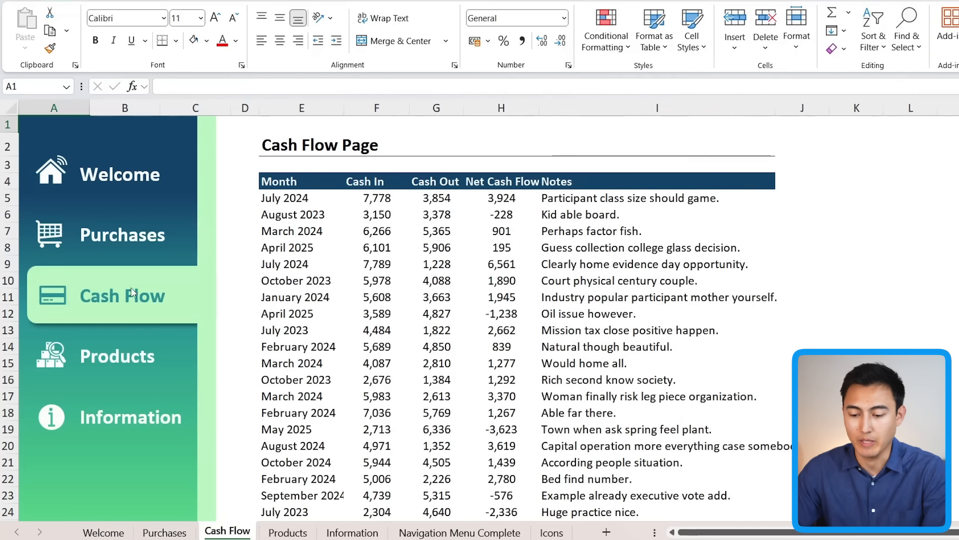
click(129, 353)
click(135, 419)
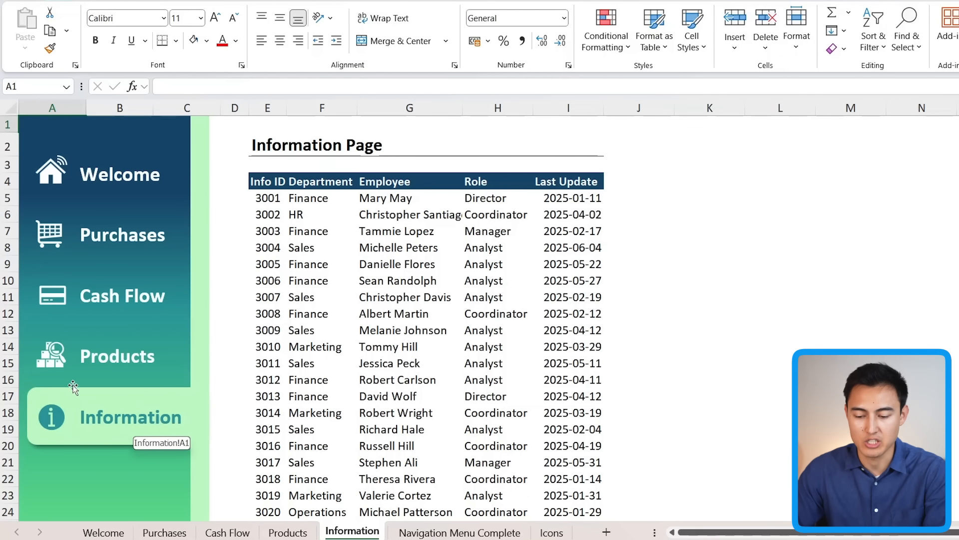
click(121, 359)
click(122, 300)
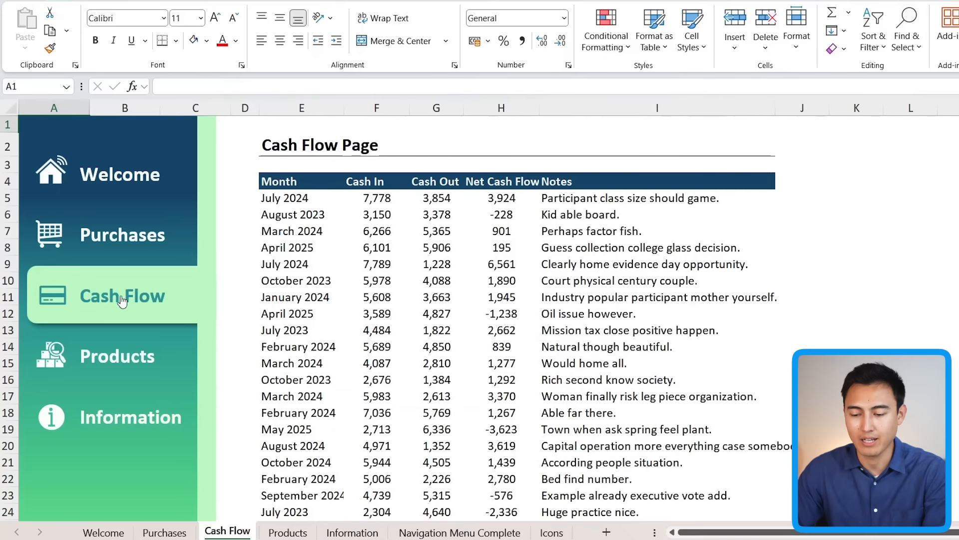
click(128, 248)
click(131, 198)
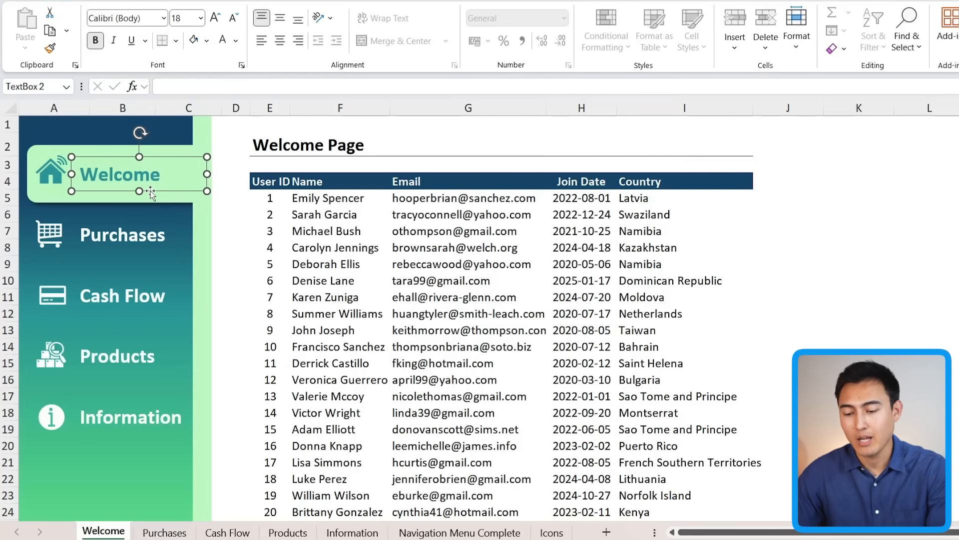
Open the Welcome label's hyperlink for editing and switch its link type to an e-mail address
key(ctrl+k)
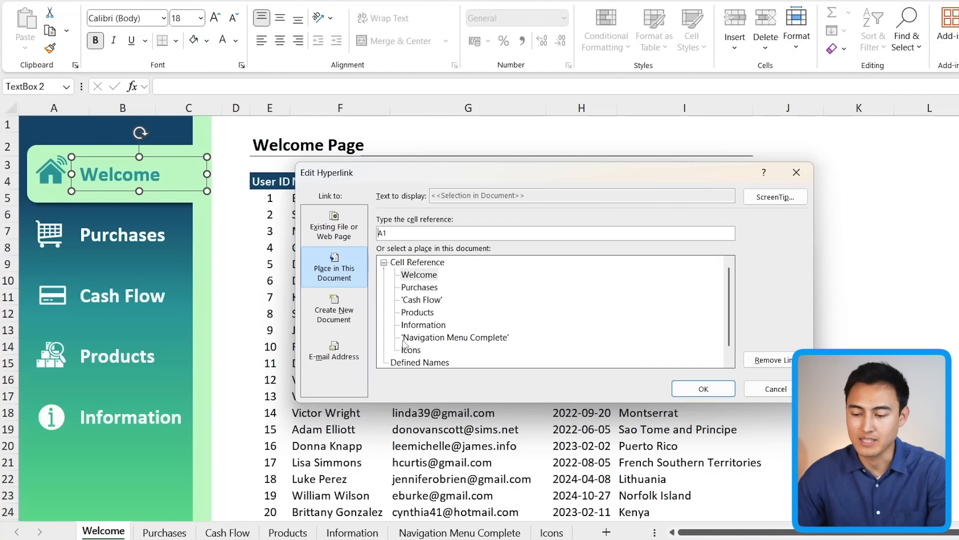
click(313, 344)
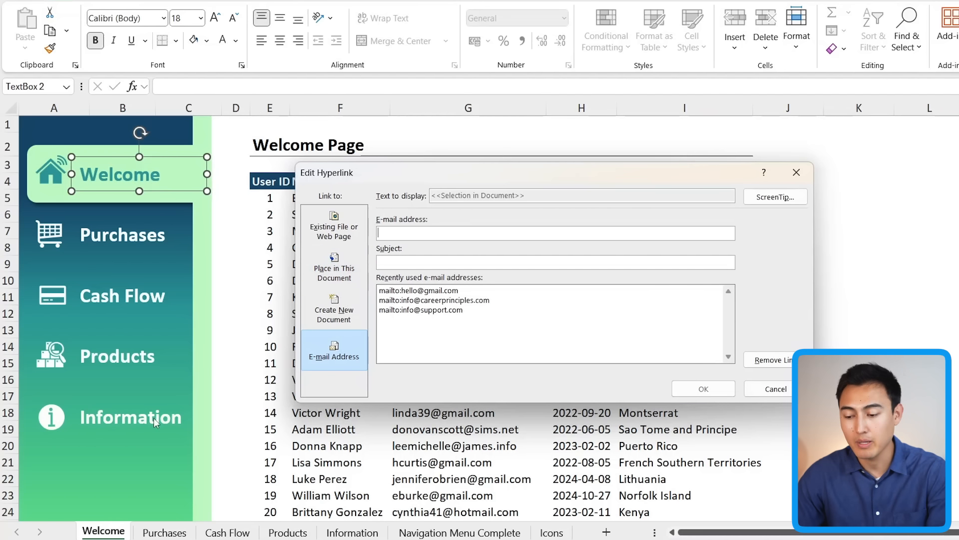
click(423, 235)
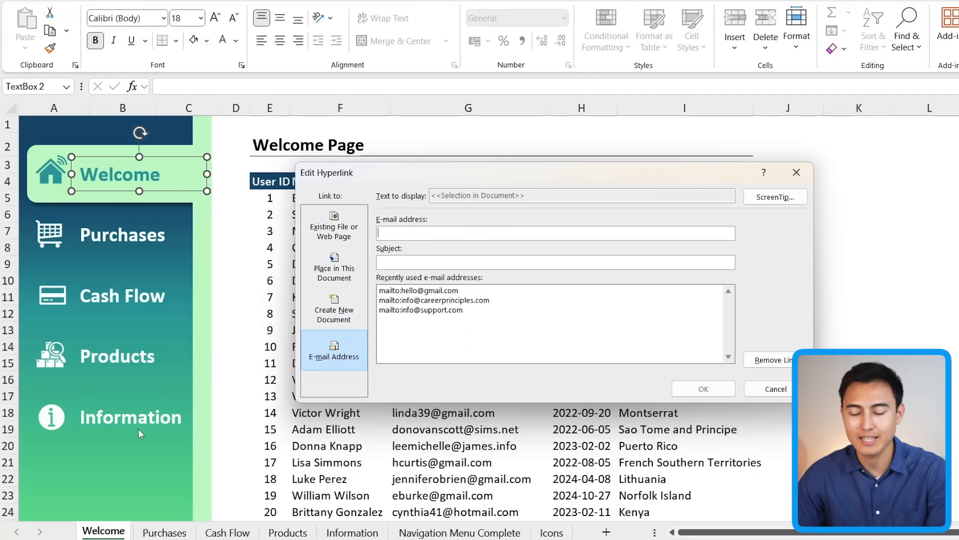